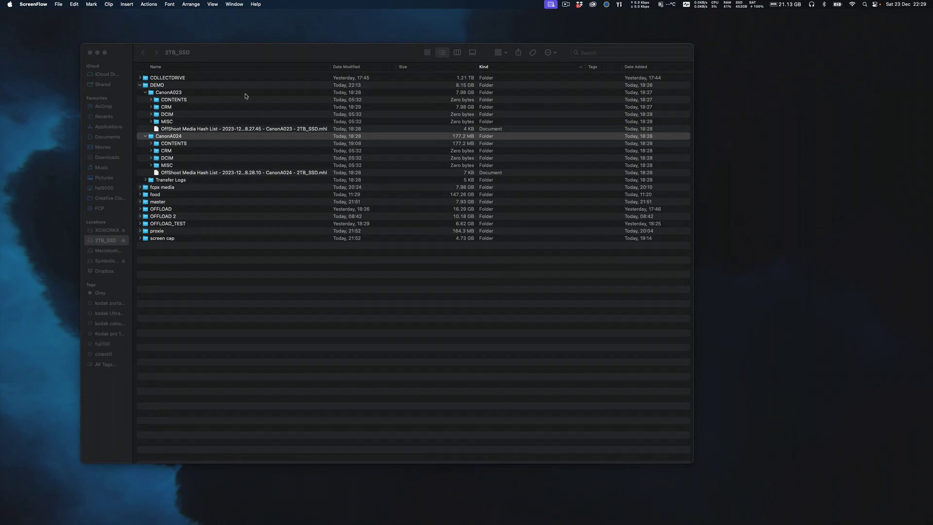
Step: Examine the Canon RAW clips inside the CRM folder of CanonA023 and collapse that folder again
click(172, 93)
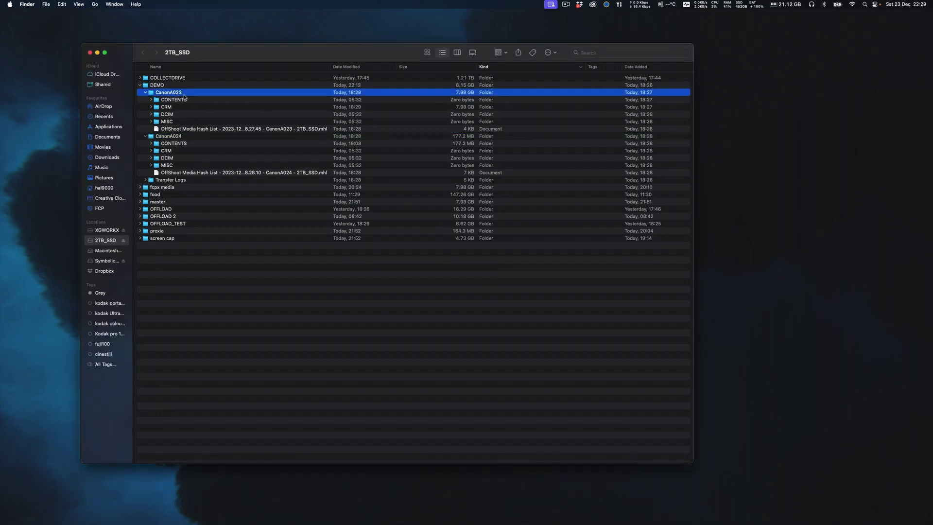
alt+click(150, 107)
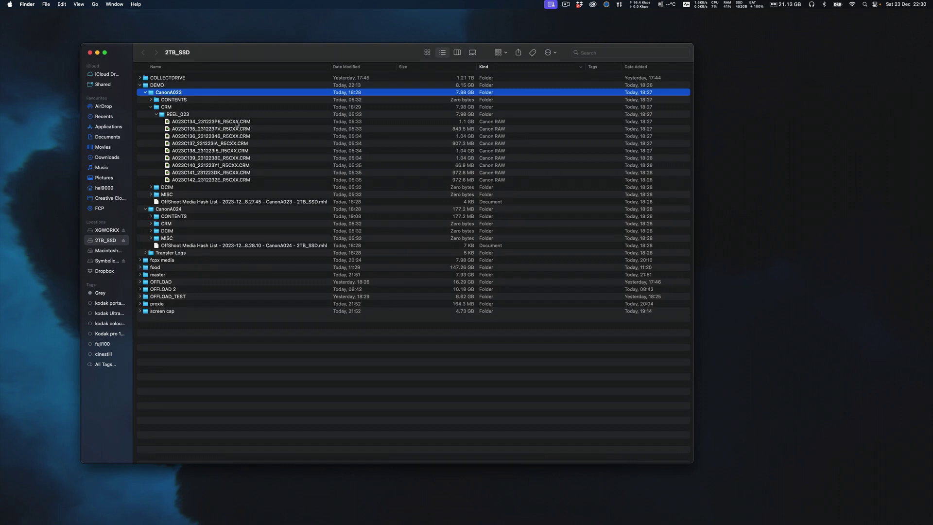
click(151, 107)
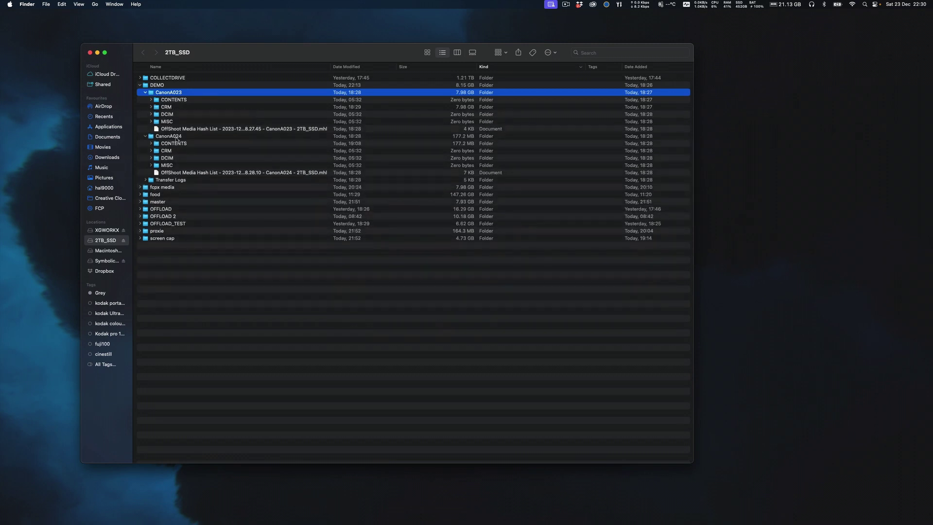
Step: Examine the MXF proxy files in the CLIPS001 folder under CanonA024's CONTENTS and collapse CLIPS001
click(151, 143)
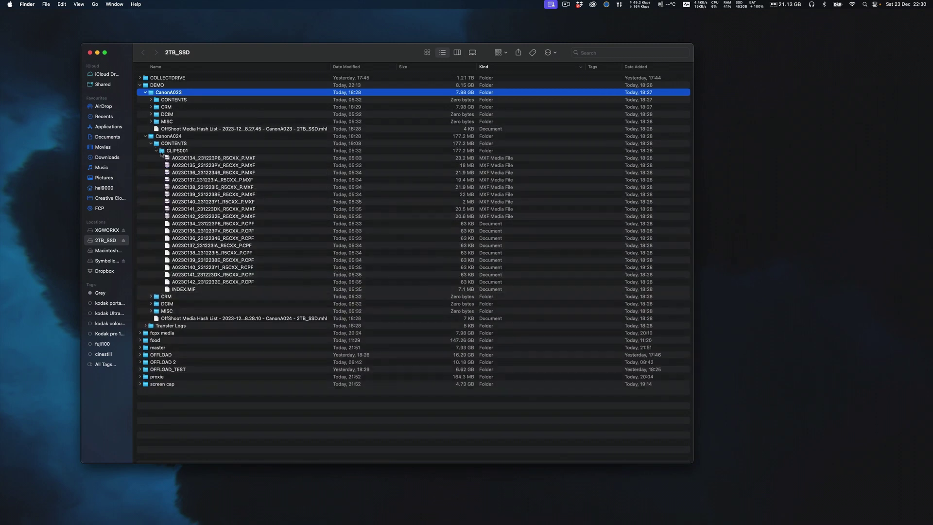
click(251, 160)
click(246, 172)
click(245, 180)
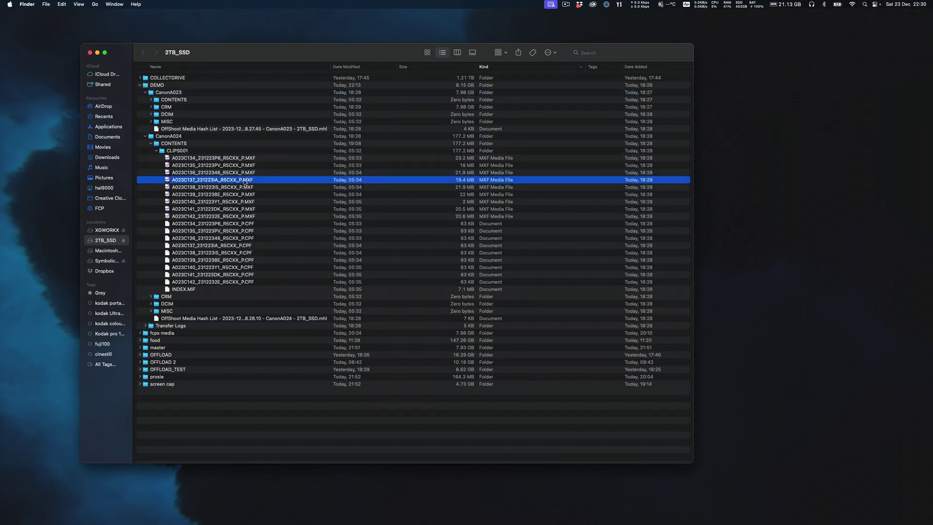
click(246, 188)
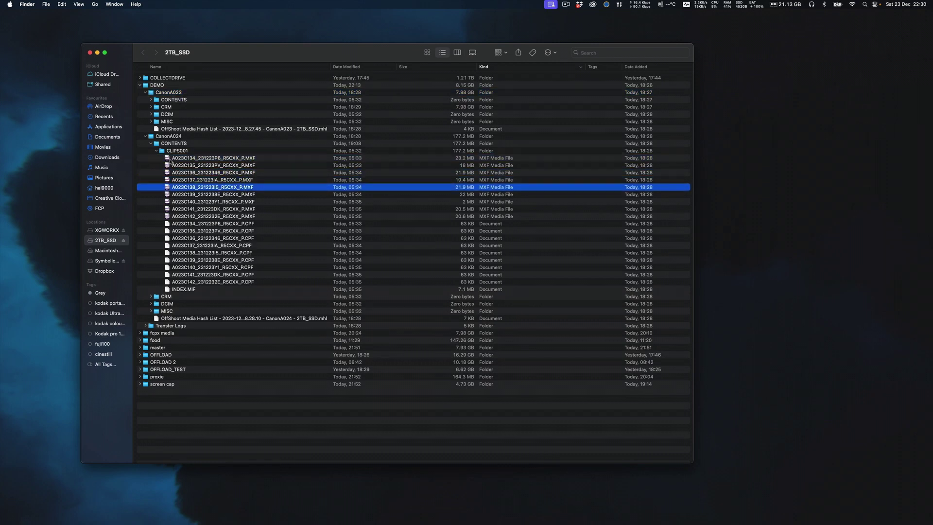
click(156, 151)
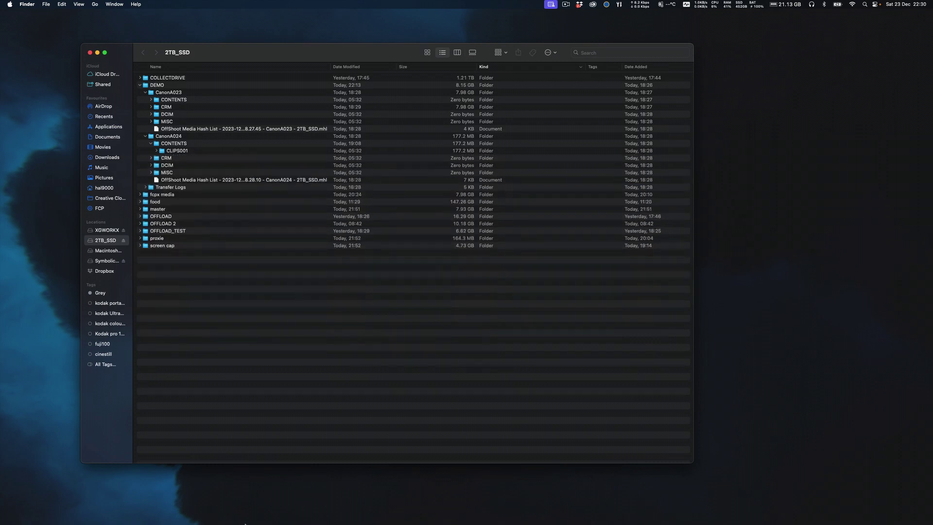
Step: Switch to DaVinci Resolve and browse the media storage to the REEL_023 folder of CanonA023
mouse_move(245, 522)
click(301, 511)
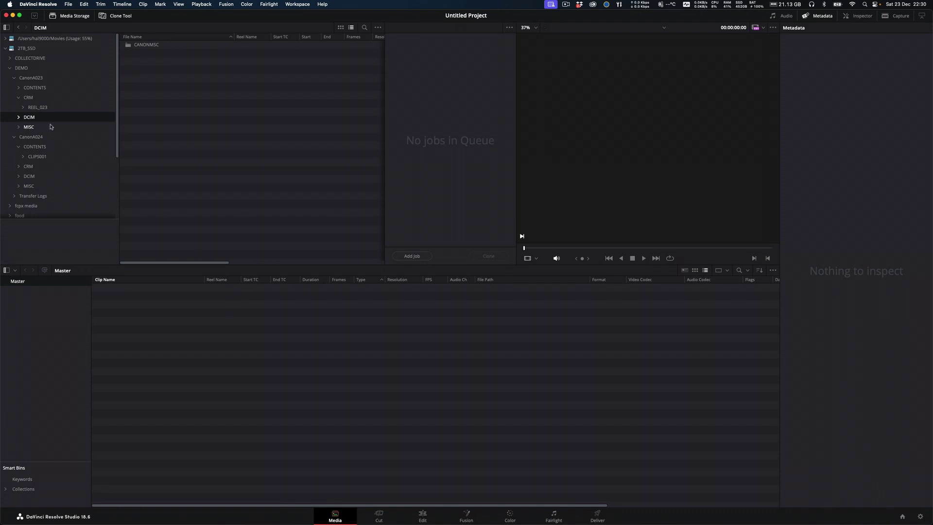
click(34, 81)
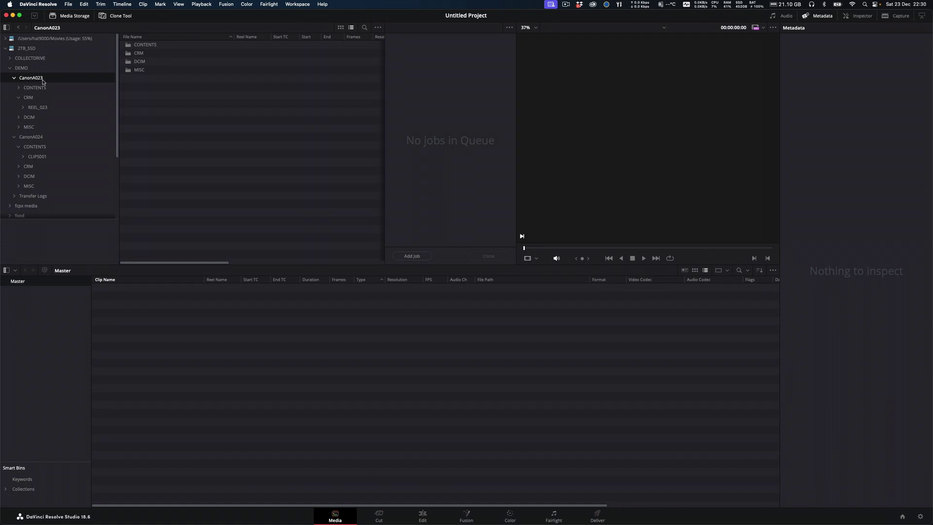
click(38, 107)
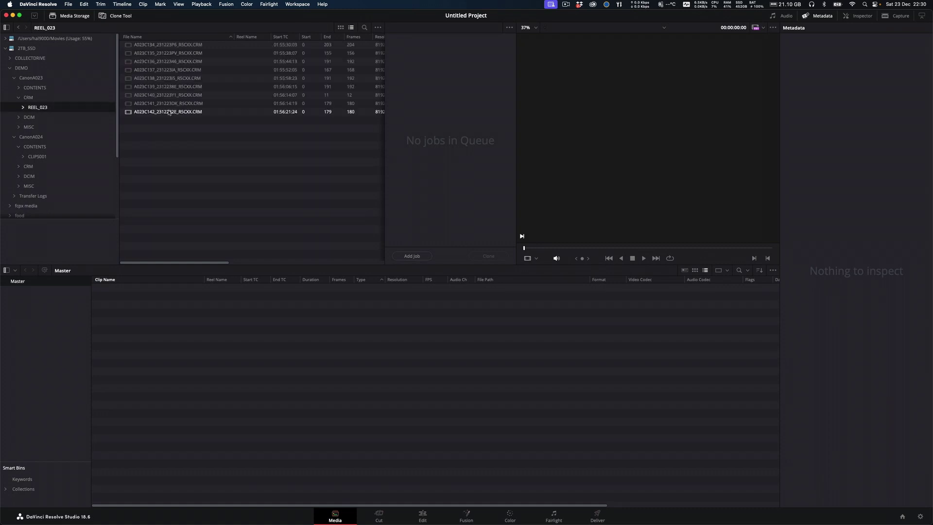
Step: Import all nine CRM clips from REEL_023 into the Master bin of the media pool
click(185, 45)
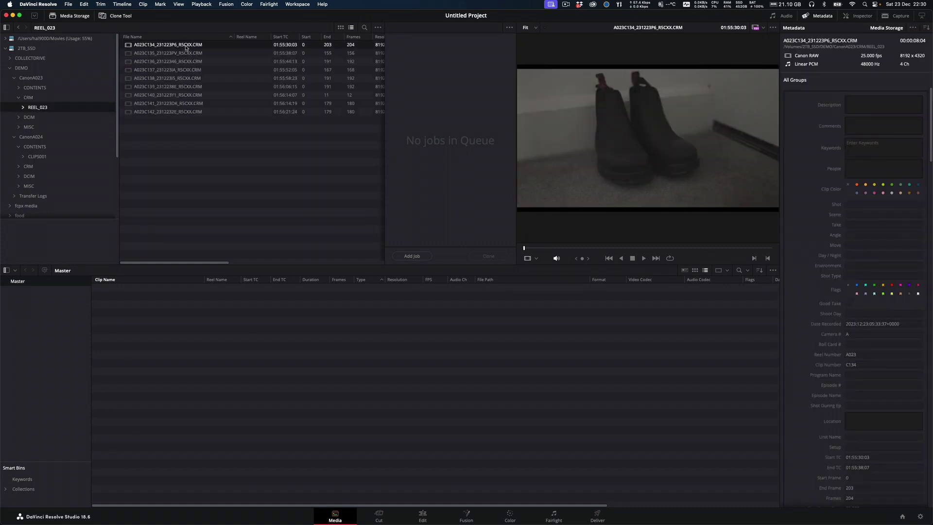
super+click(156, 111)
shift+click(156, 111)
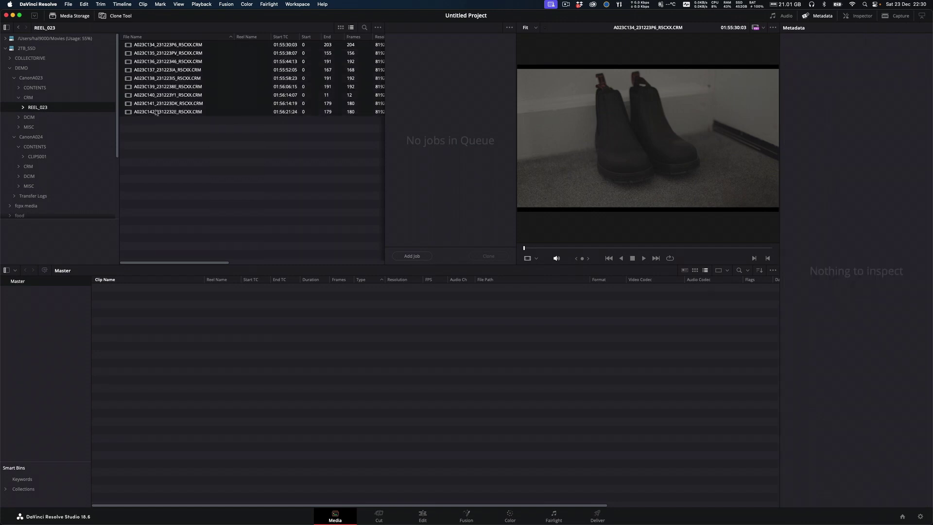
drag(127, 49, 121, 319)
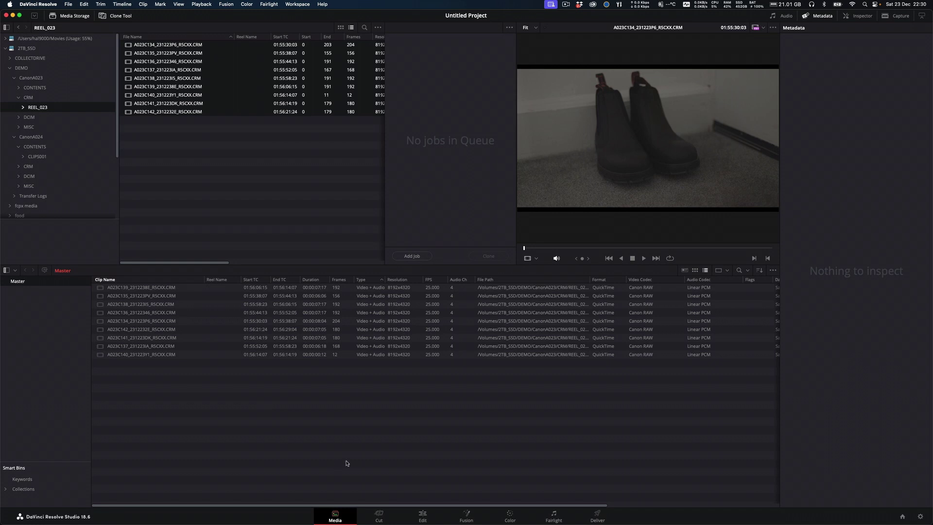
Step: Relink proxy media for all nine CRM clips to the DEMO/CanonA024/CONTENTS/CLIPS001 folder
click(150, 290)
shift+click(156, 355)
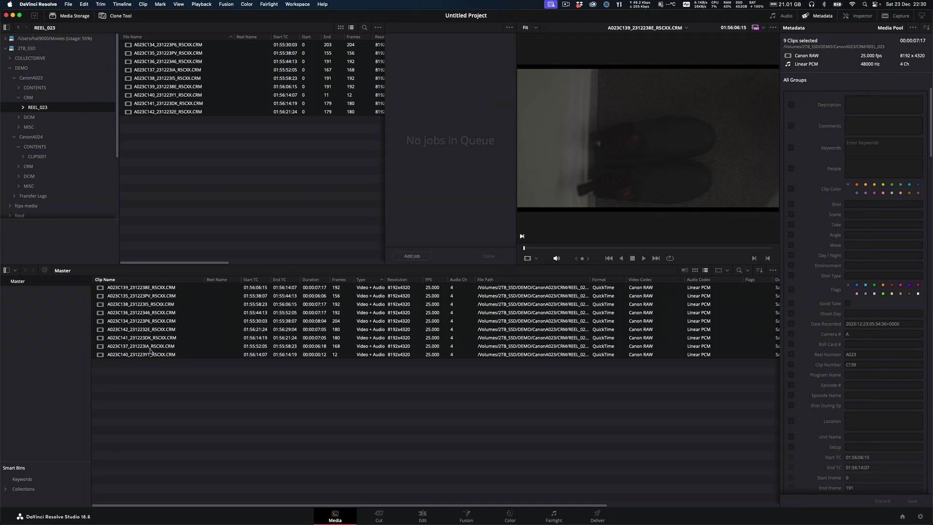
right_click(151, 349)
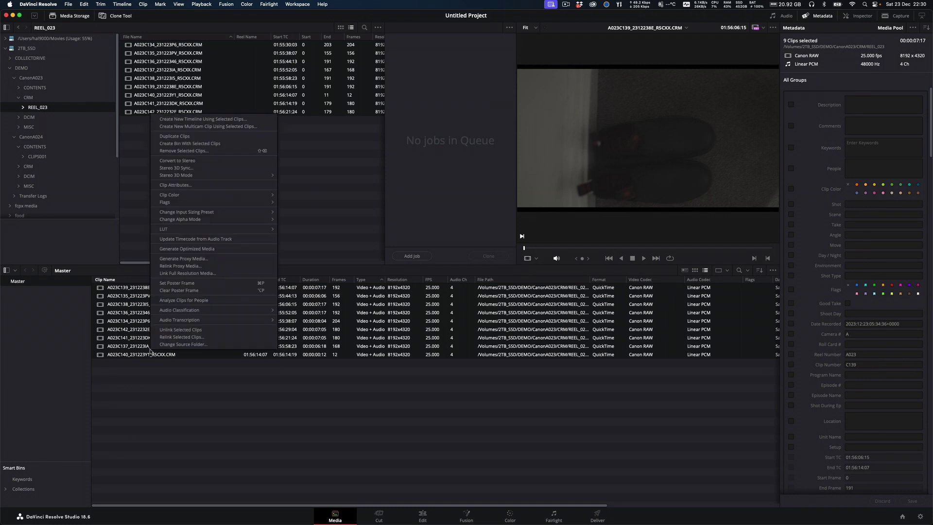
click(197, 266)
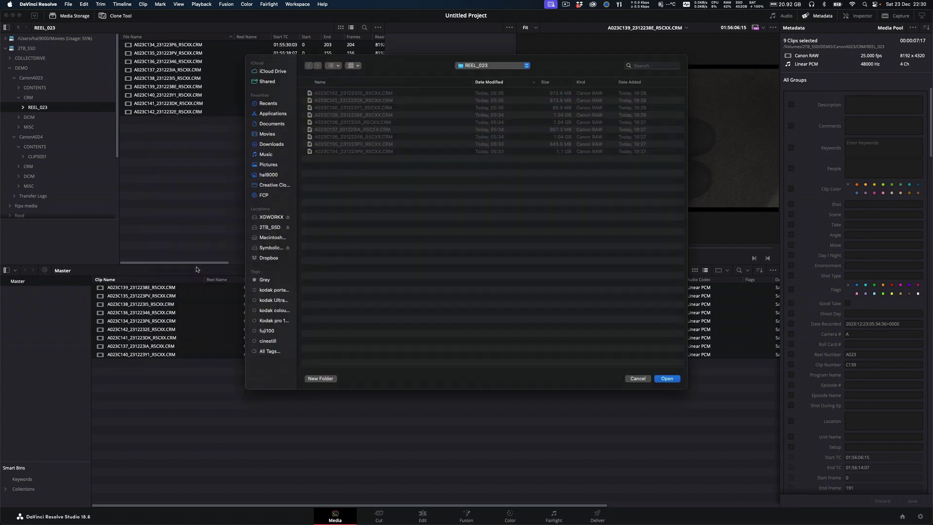
click(474, 71)
click(475, 81)
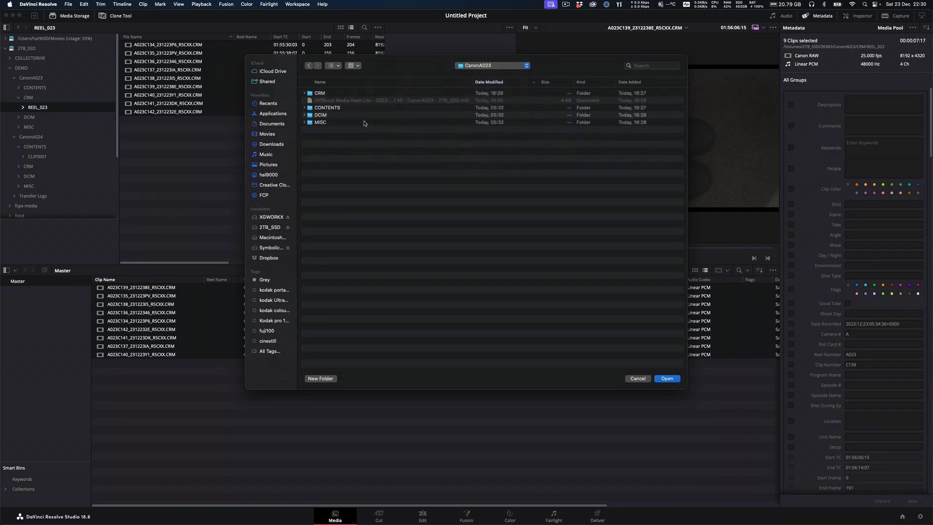
click(477, 68)
click(477, 74)
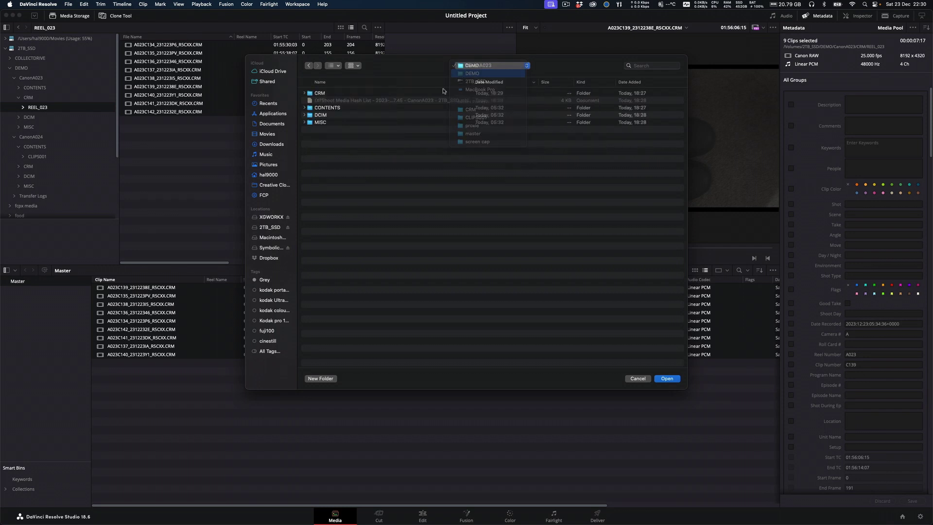
double_click(321, 94)
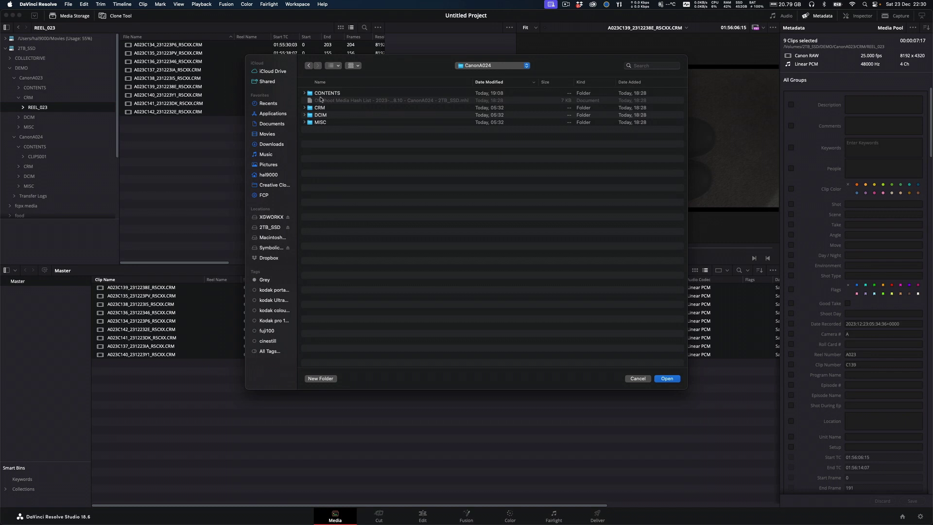
double_click(321, 95)
double_click(318, 95)
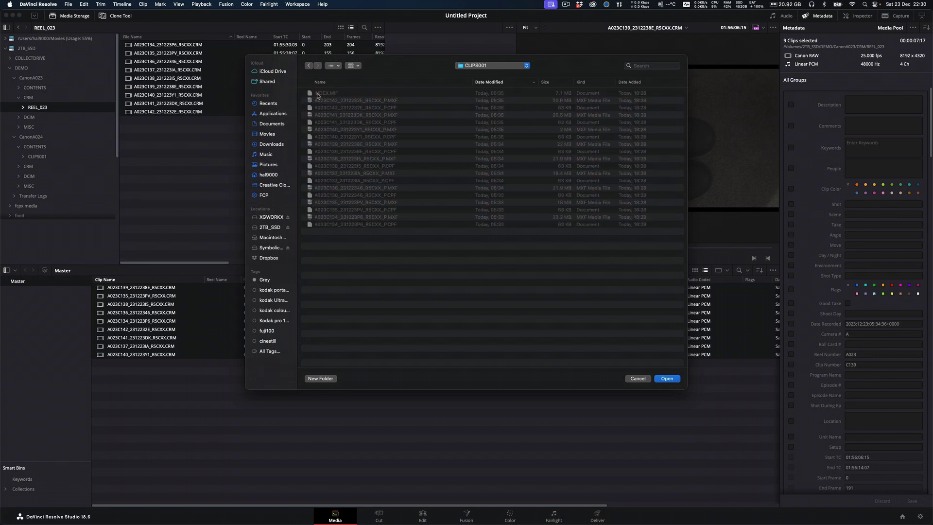
click(667, 379)
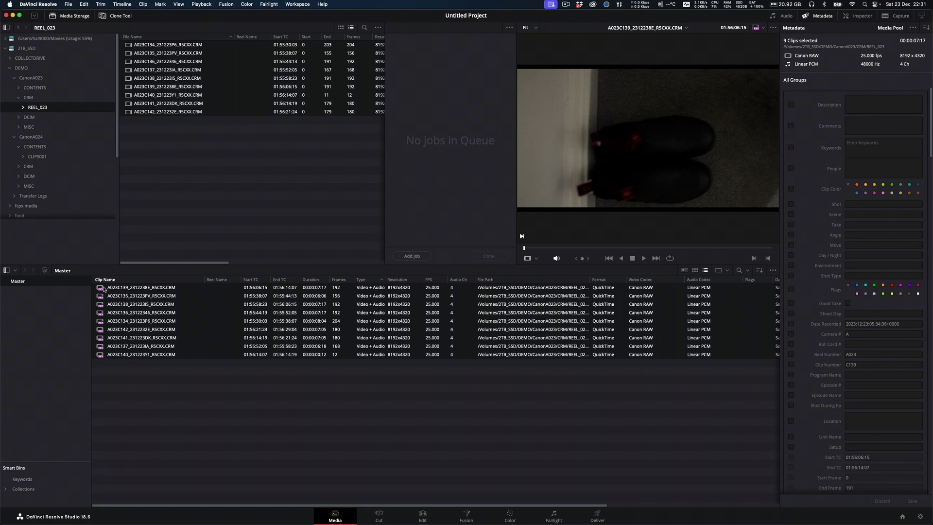
Step: Compare playback by setting proxy handling to Prefer Camera Originals and back to Prefer Proxies
click(761, 27)
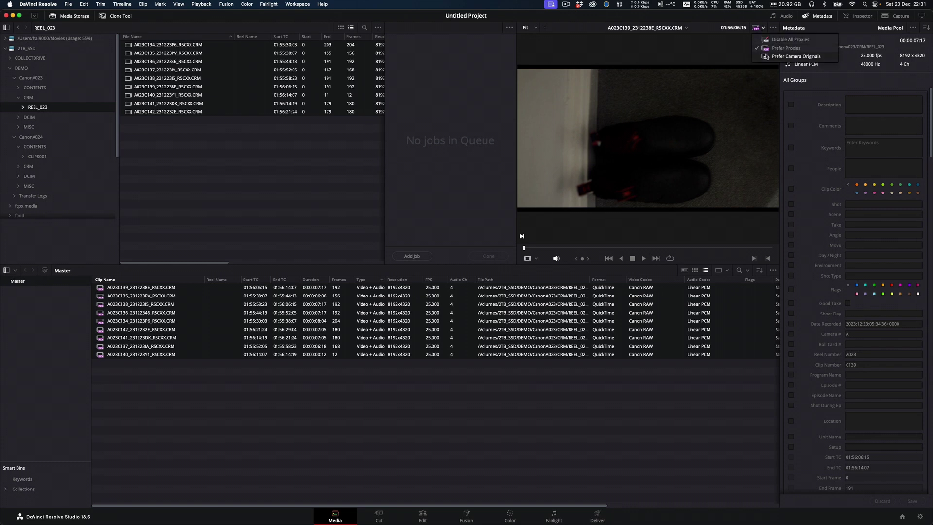
click(766, 56)
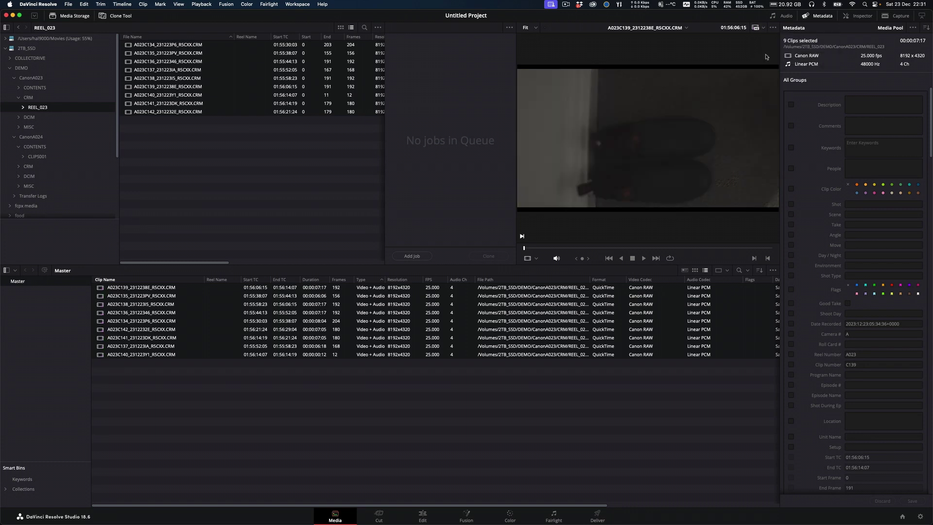
click(760, 28)
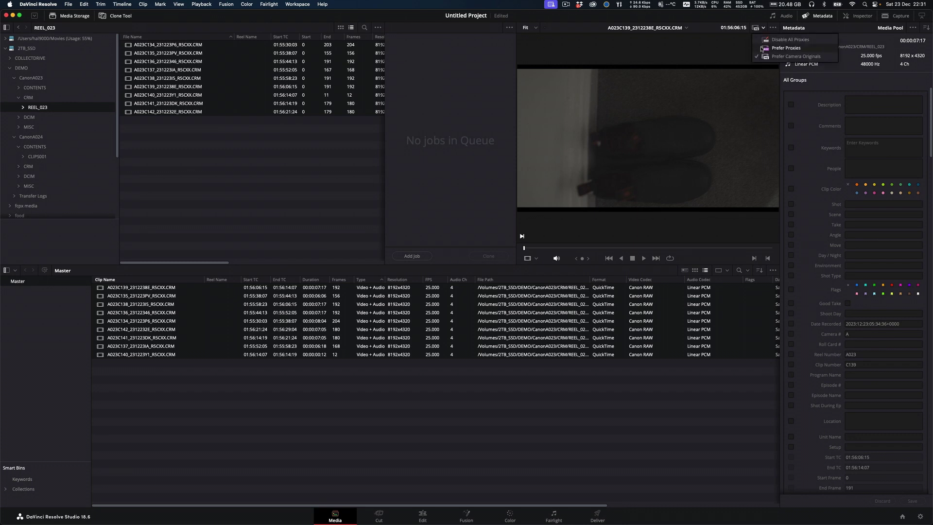
click(762, 48)
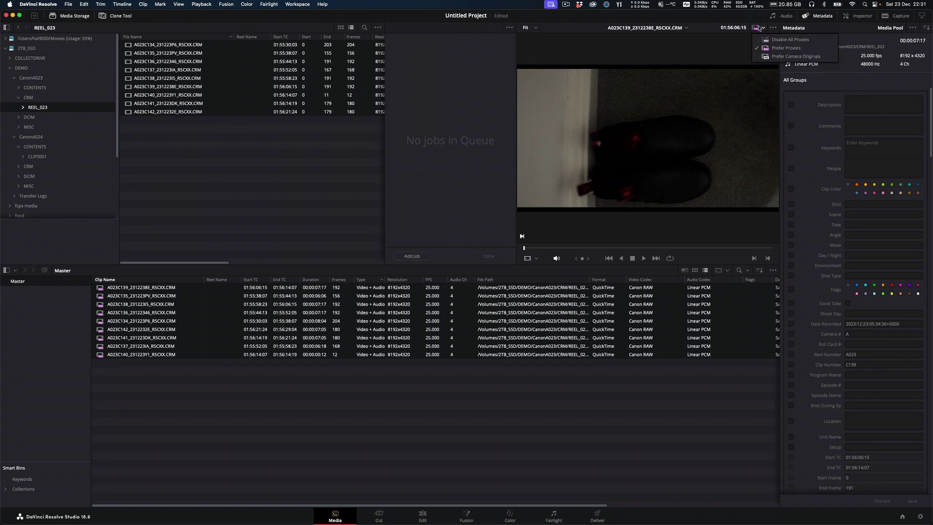
click(756, 28)
click(763, 50)
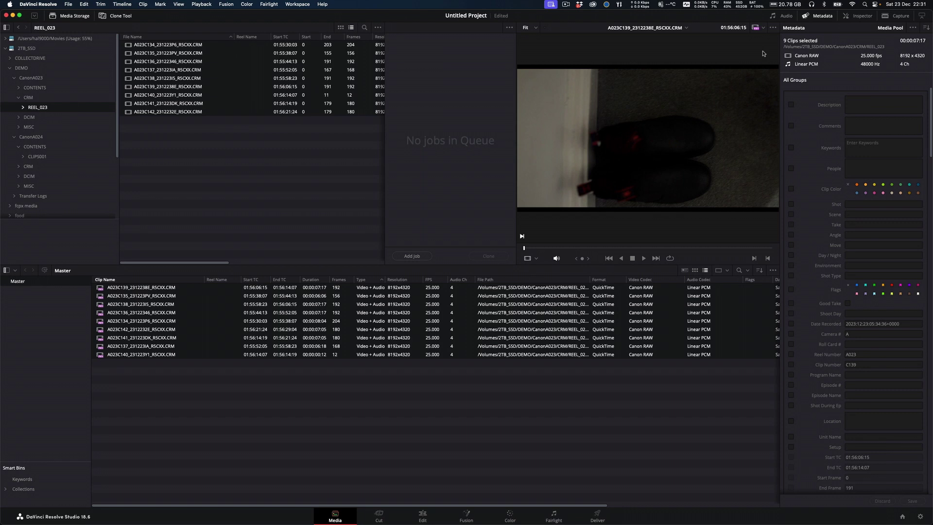
Step: Remove the nine selected CRM clips from the Master bin
right_click(189, 311)
key(Escape)
key(BackSpace)
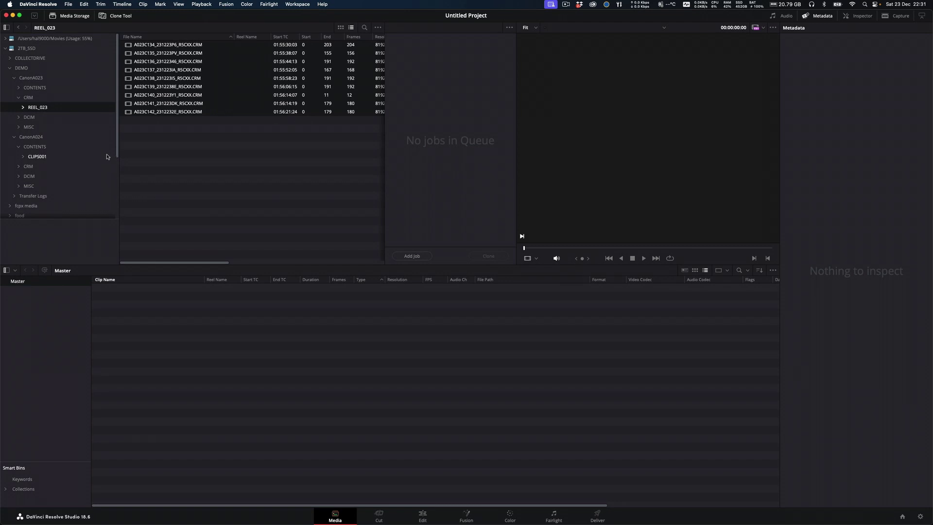
Step: Import all nine MXF proxy clips from CanonA024's CLIPS001 folder into the Master bin
click(45, 159)
click(165, 46)
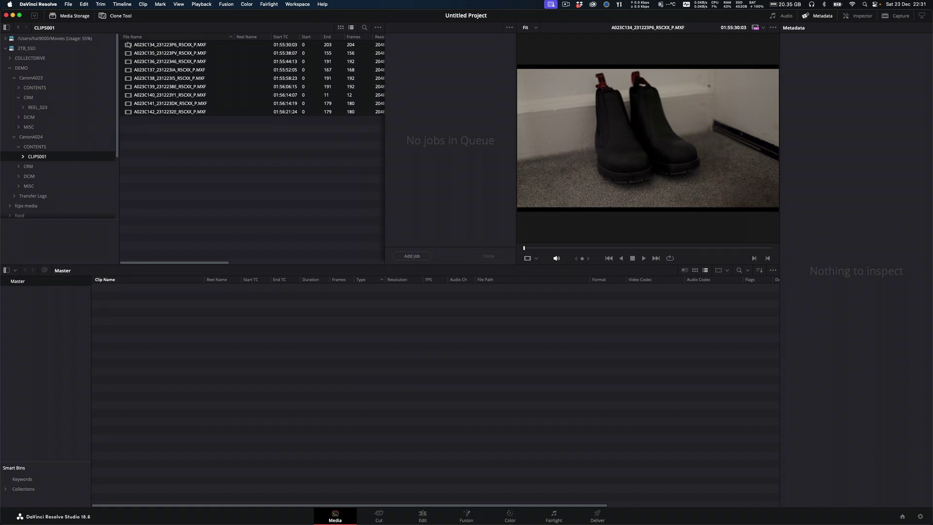
drag(128, 46, 151, 321)
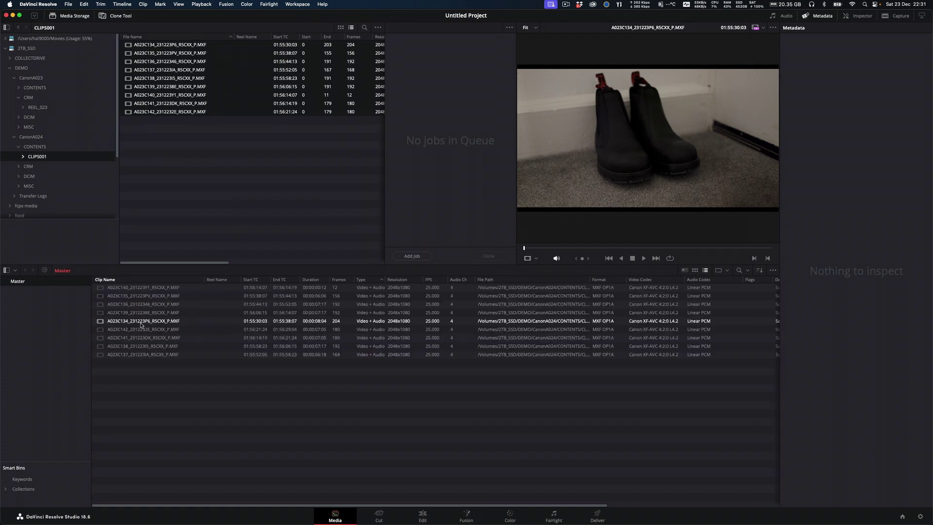
Step: Create a new timeline from all nine MXF proxy clips with the default settings and show it on the Edit page
click(163, 288)
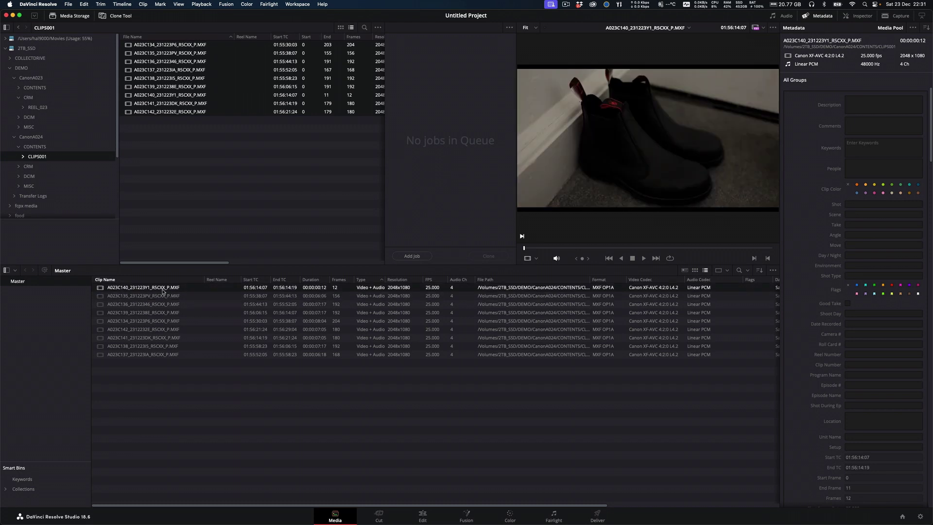
click(169, 358)
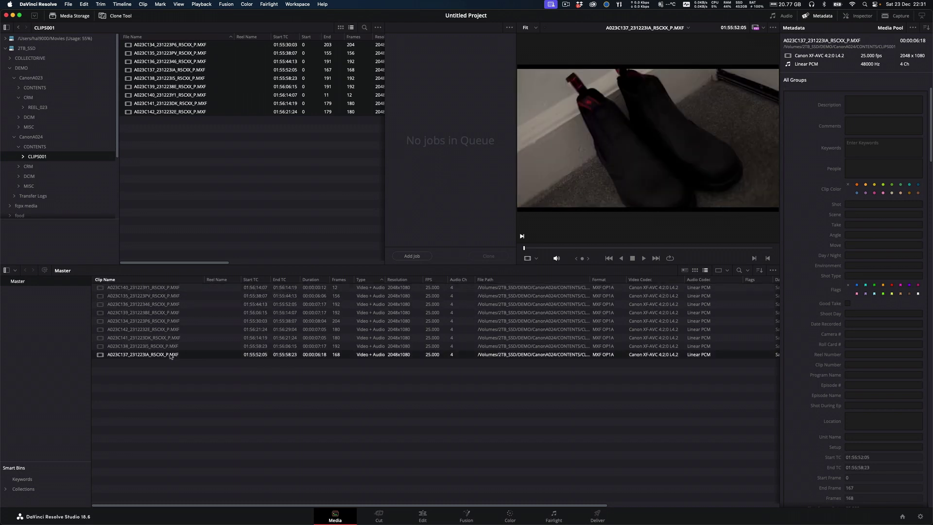
shift+click(165, 288)
right_click(166, 290)
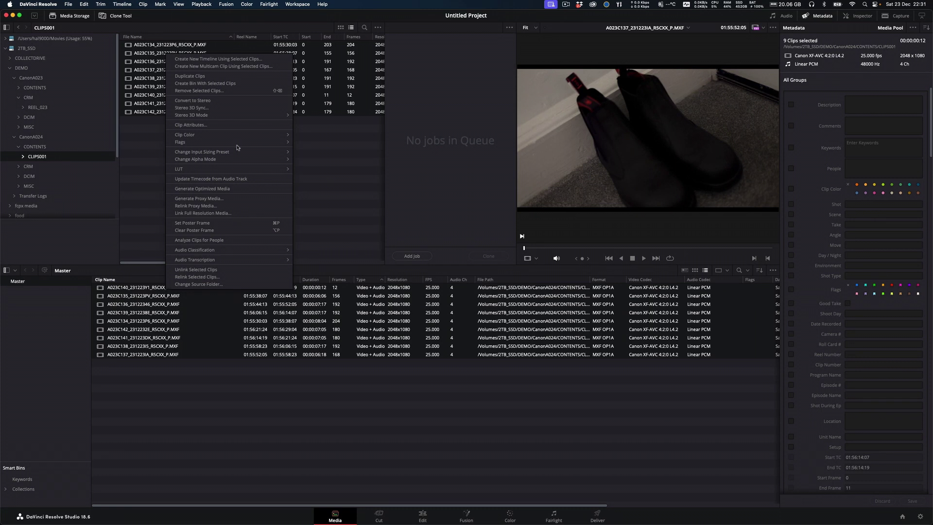
click(220, 61)
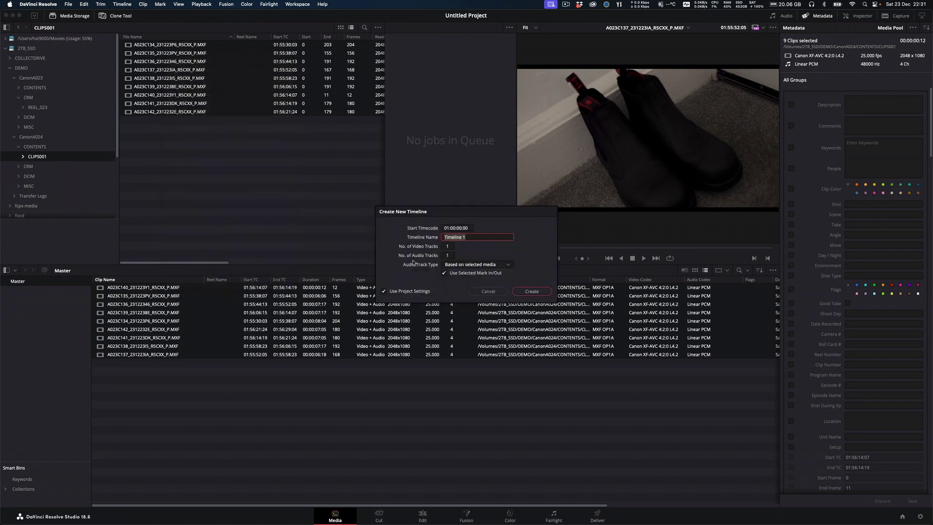
click(524, 291)
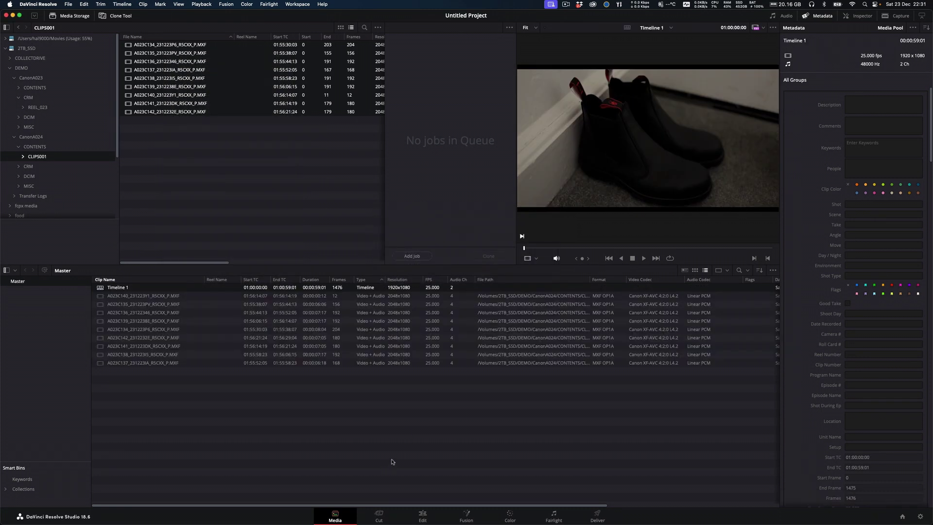
click(421, 516)
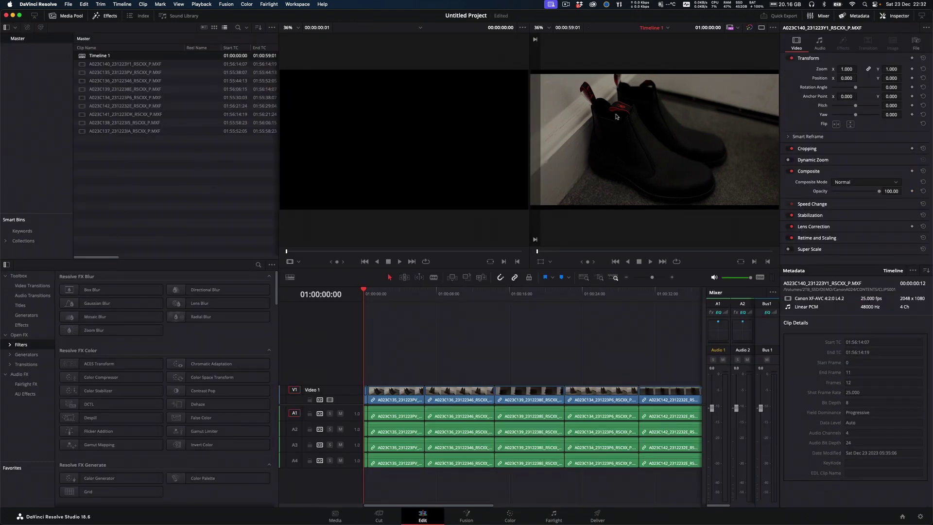
Step: Try to link full resolution media for all nine MXF proxy clips from CanonA023's REEL_023 CRM folder, declining the comprehensive search
click(339, 515)
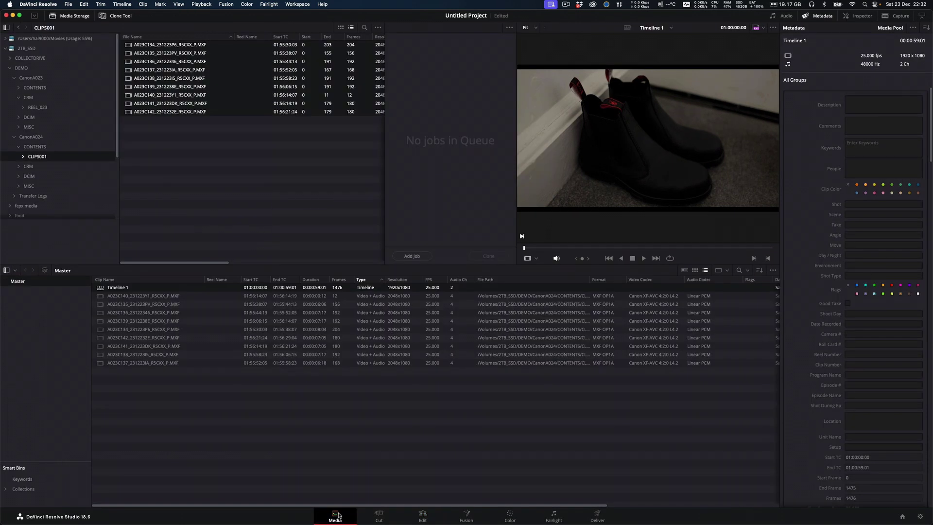
click(171, 363)
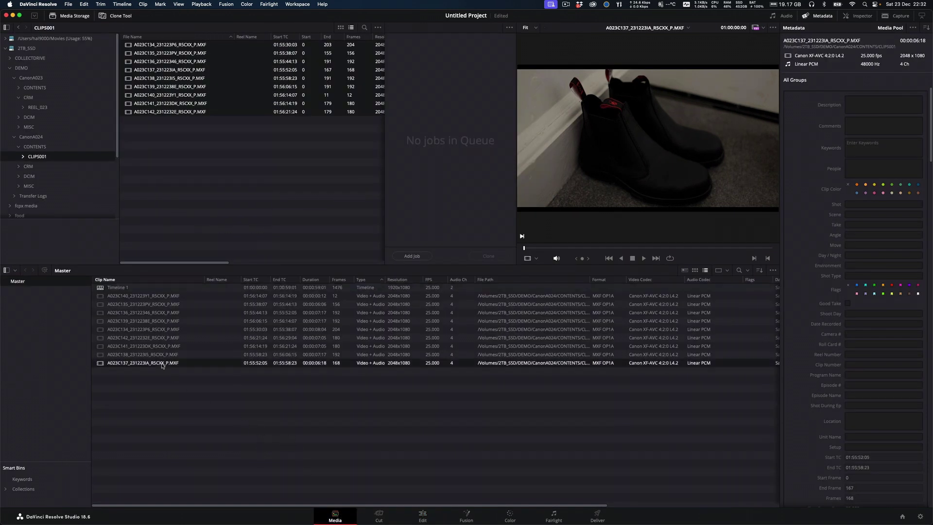
shift+click(160, 296)
right_click(150, 314)
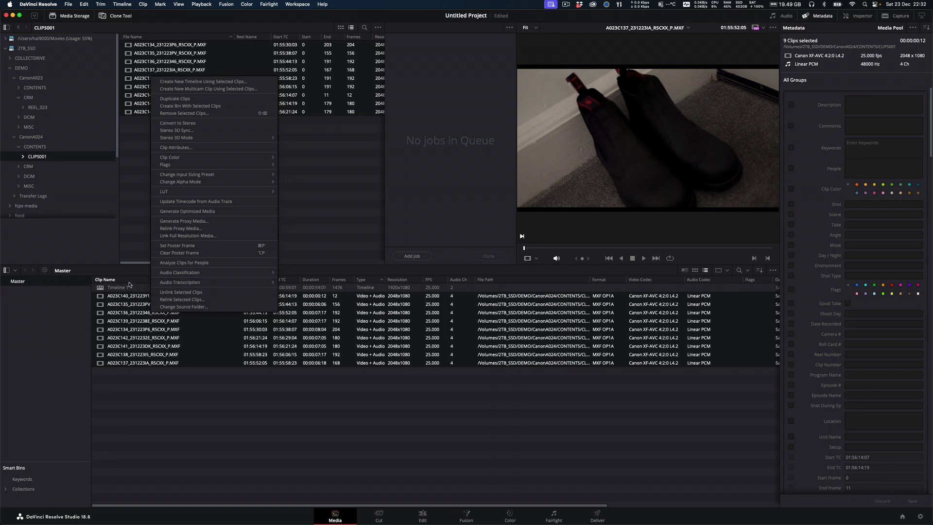
click(182, 236)
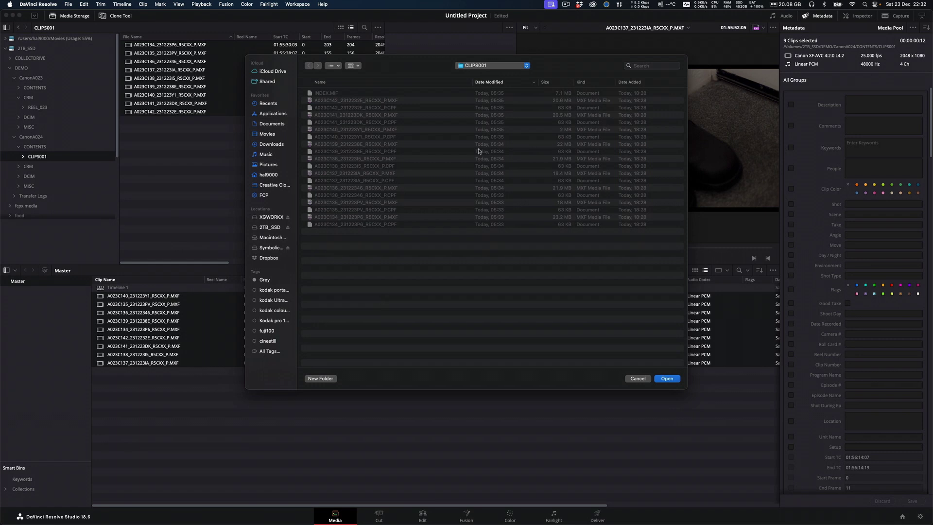
click(489, 68)
click(481, 89)
double_click(325, 108)
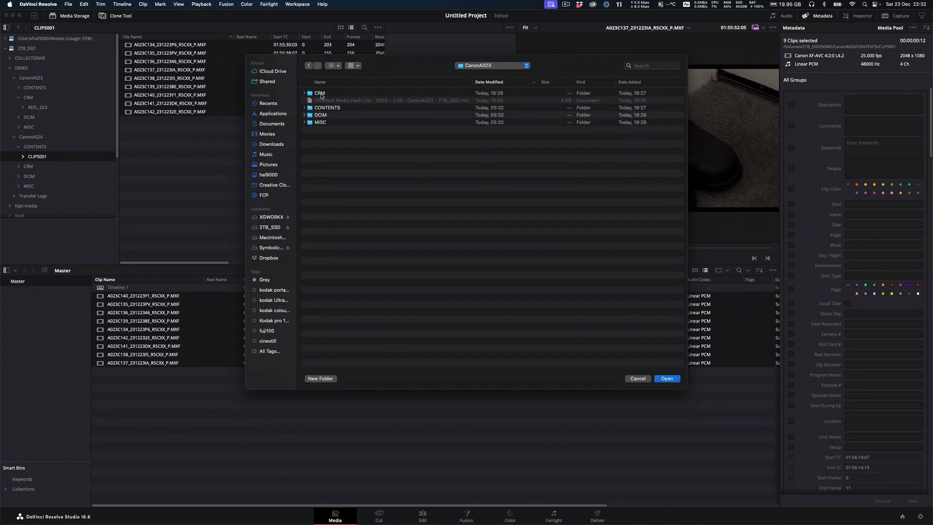
double_click(321, 95)
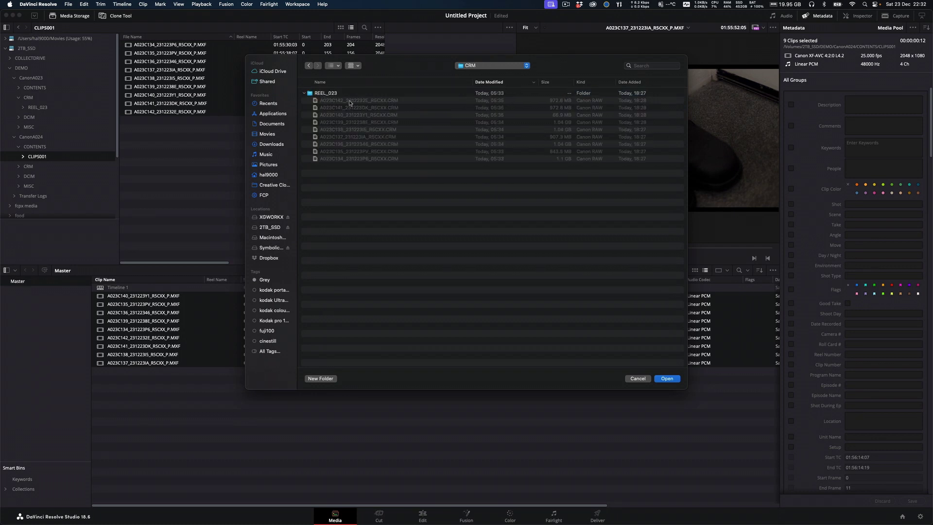
click(333, 95)
click(664, 380)
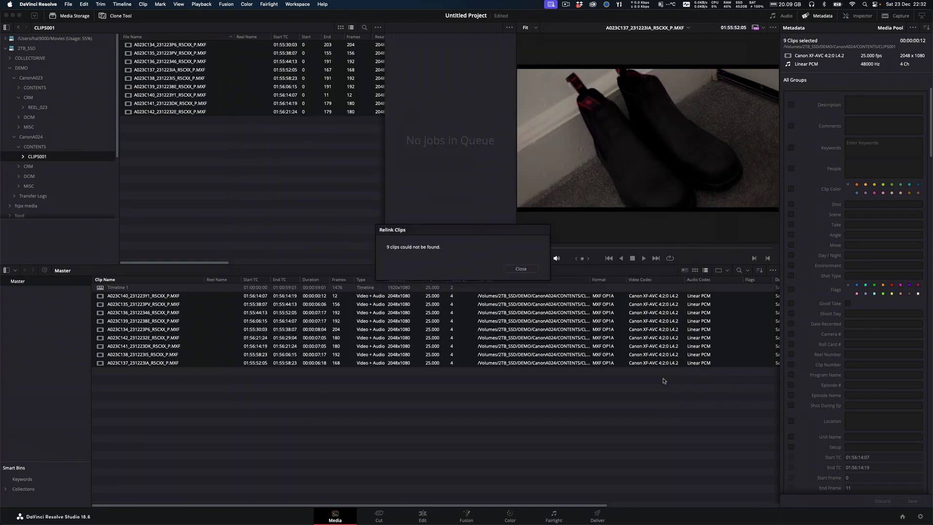
click(521, 269)
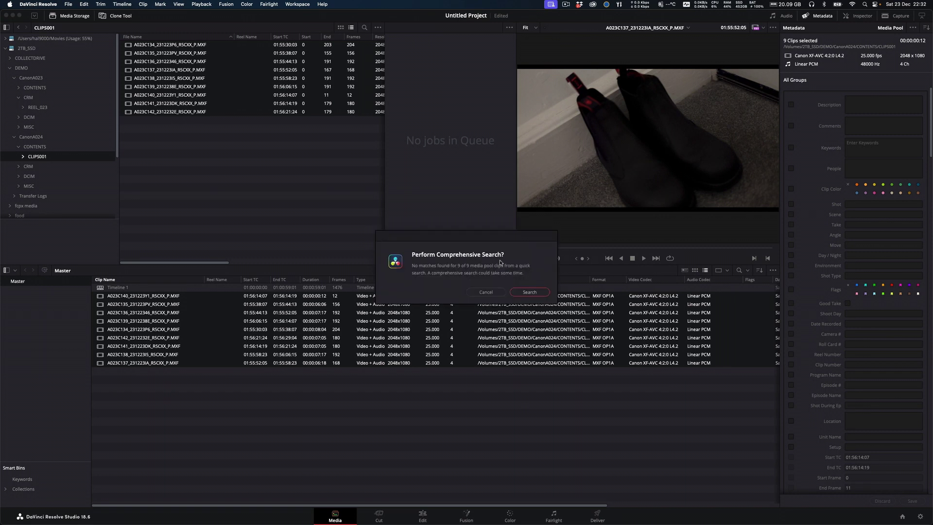
click(494, 294)
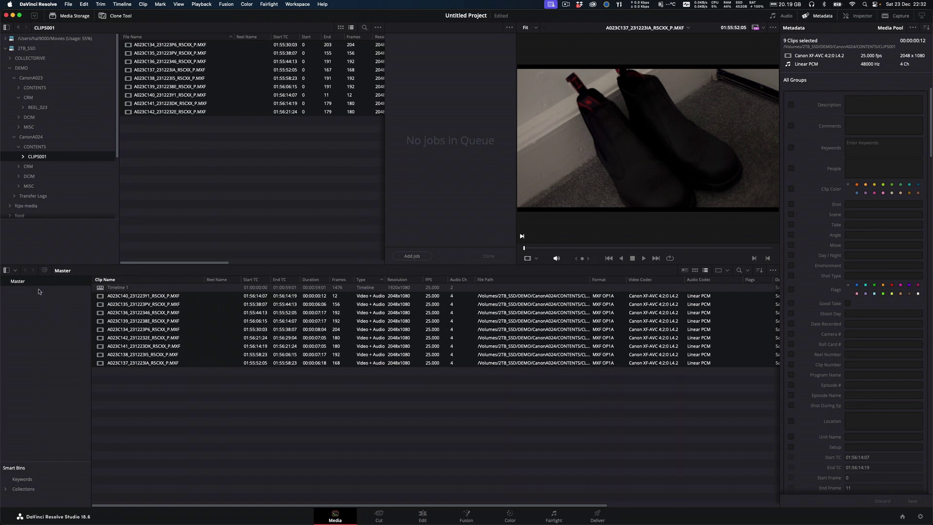
Step: Create a bin named master inside the top-level Master bin and open it
right_click(20, 283)
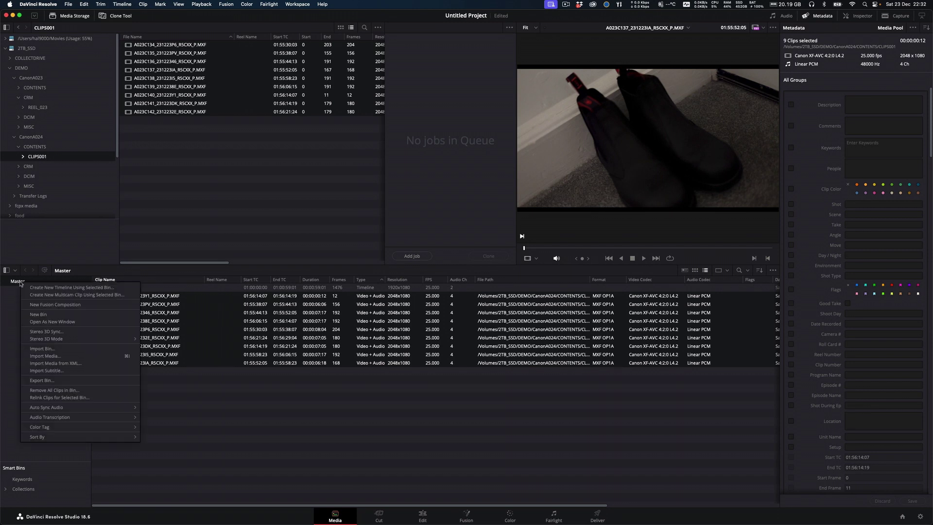
click(38, 315)
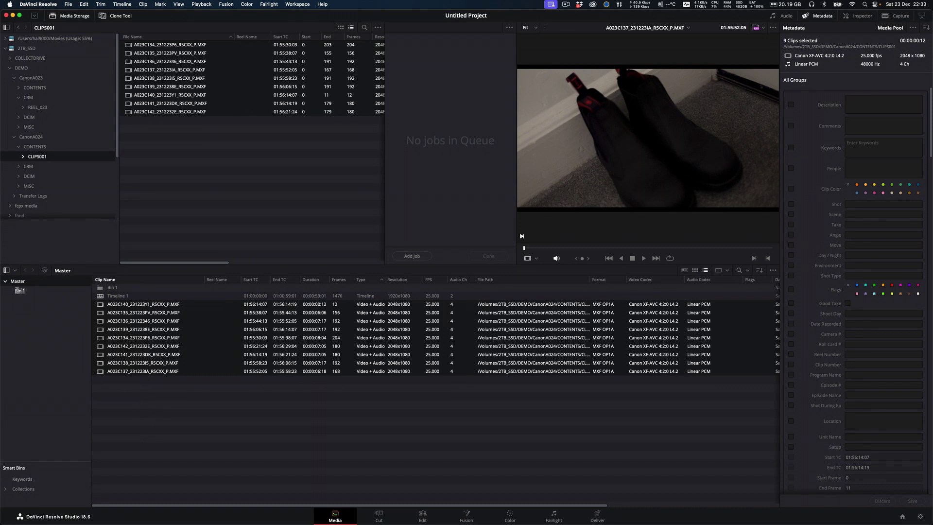
text(master)
key(Return)
click(23, 293)
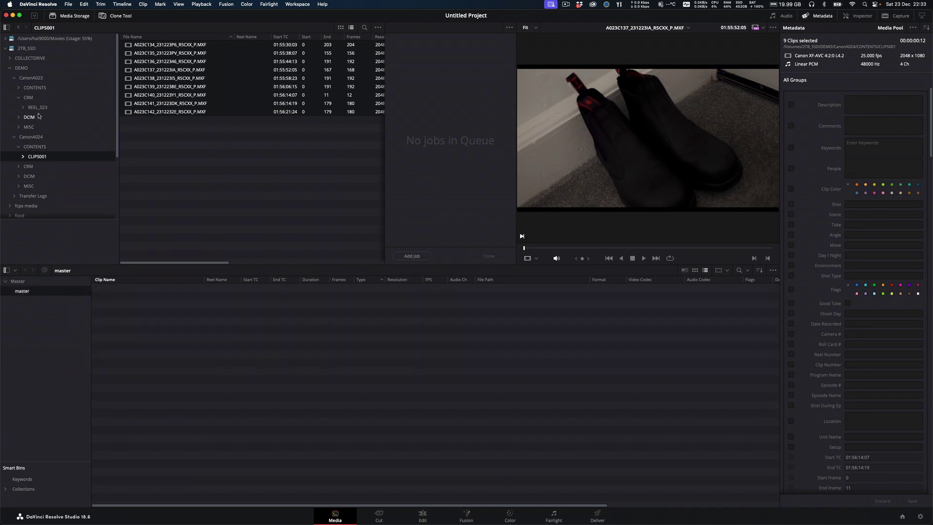
Step: Import all nine Canon RAW CRM clips from CanonA023's REEL_023 folder into the master sub-bin
click(40, 107)
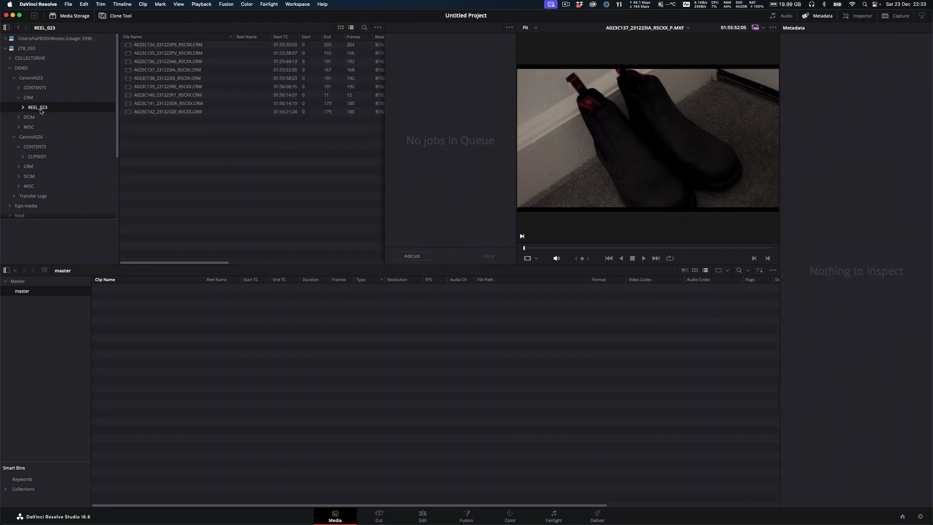
click(159, 45)
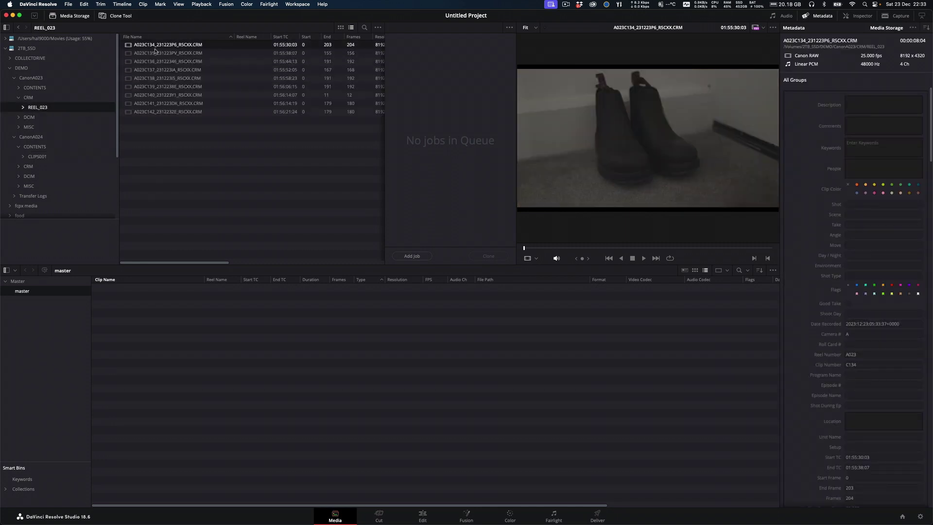
shift+click(159, 113)
drag(131, 115, 128, 331)
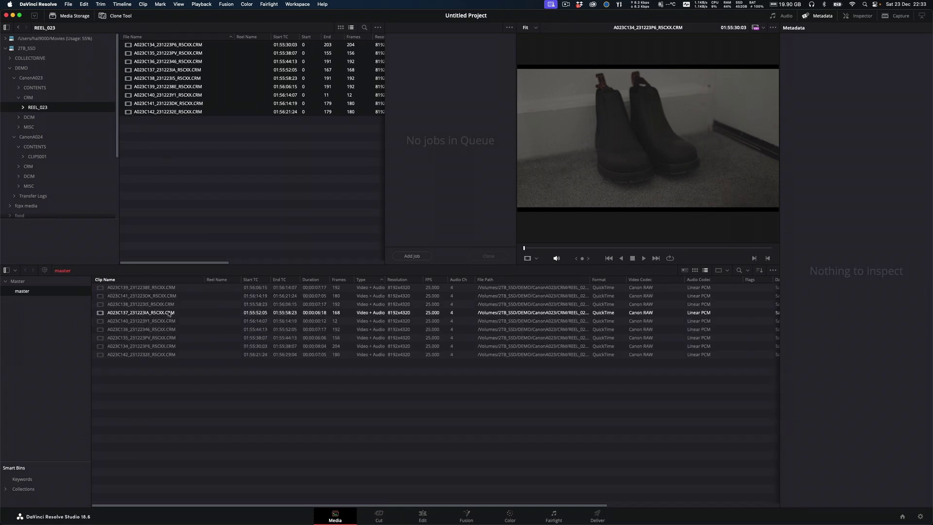
Step: Create a second bin named proxy inside the top-level Master bin
click(22, 281)
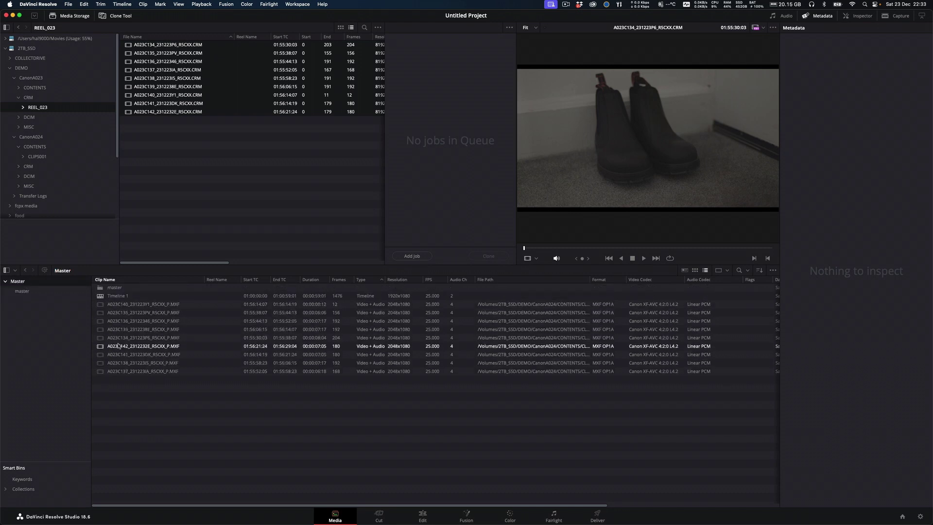
right_click(29, 283)
click(44, 316)
text(proxie)
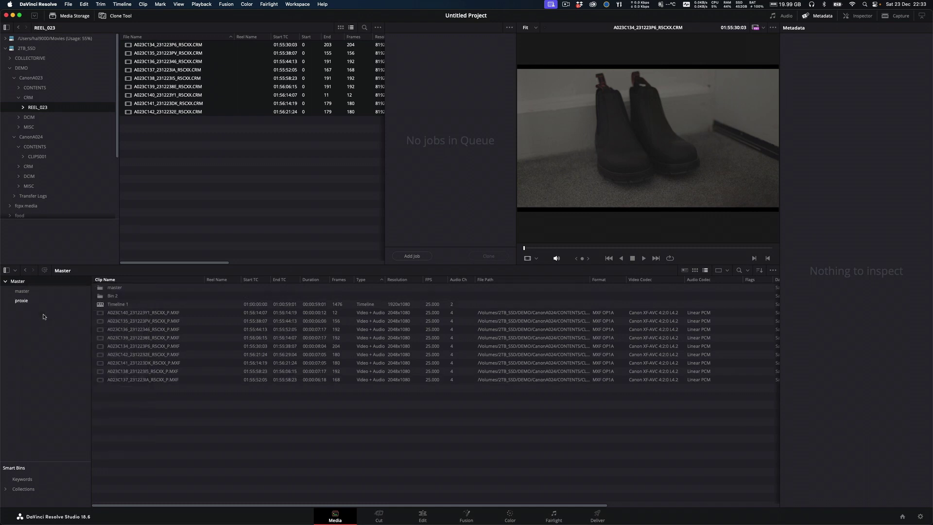
key(Return)
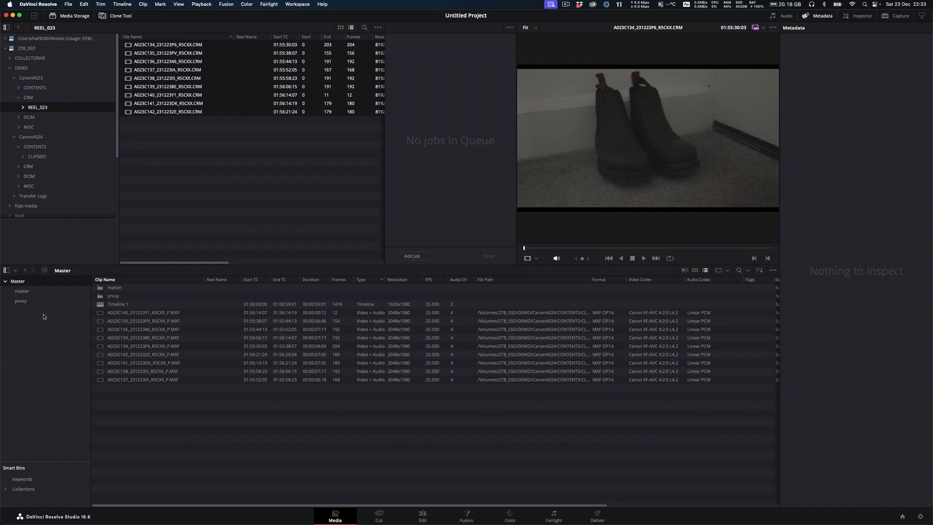
Step: Move all nine MXF proxy clips from the top-level Master bin into the proxy bin
click(146, 315)
key(super+a)
drag(131, 314, 22, 302)
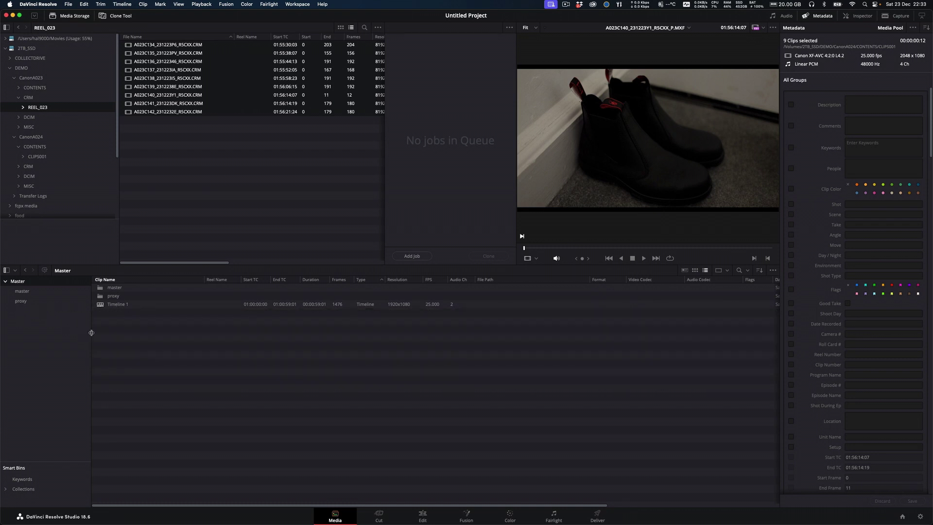
Step: Open Timeline 1 on the Edit page and select all of its video and audio clips
double_click(104, 306)
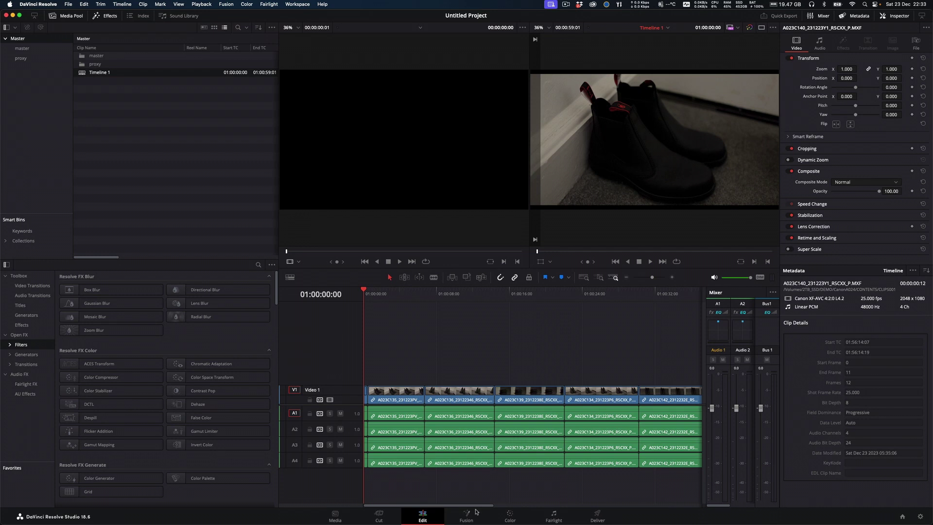
scroll(438, 504, right, 10)
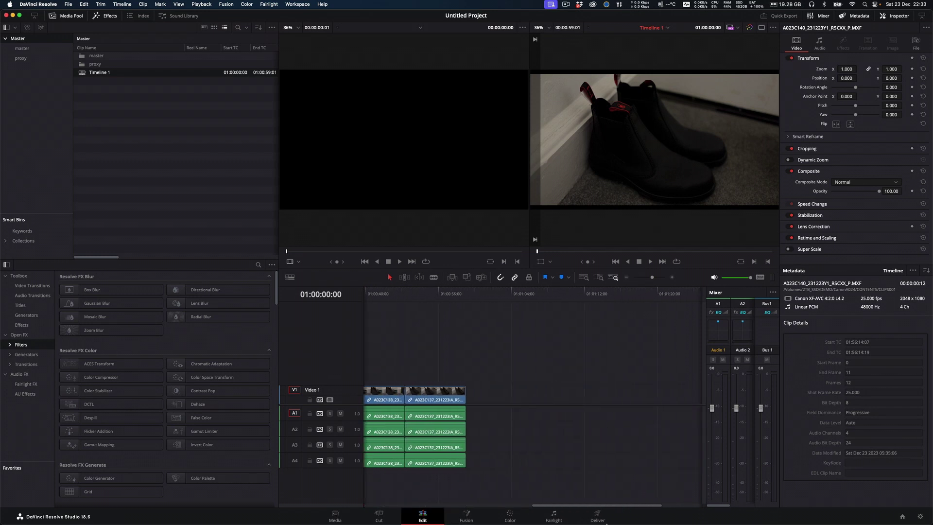
scroll(397, 499, left, 10)
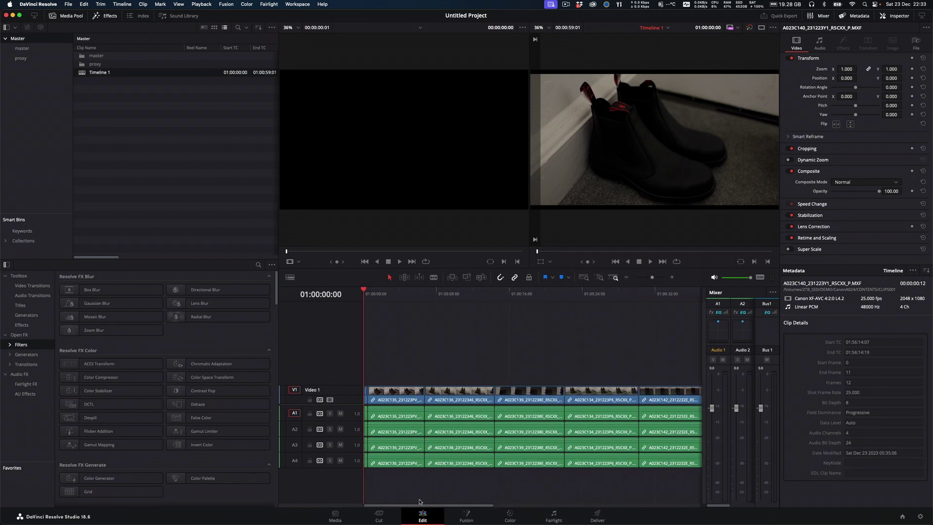
scroll(420, 502, down, 5)
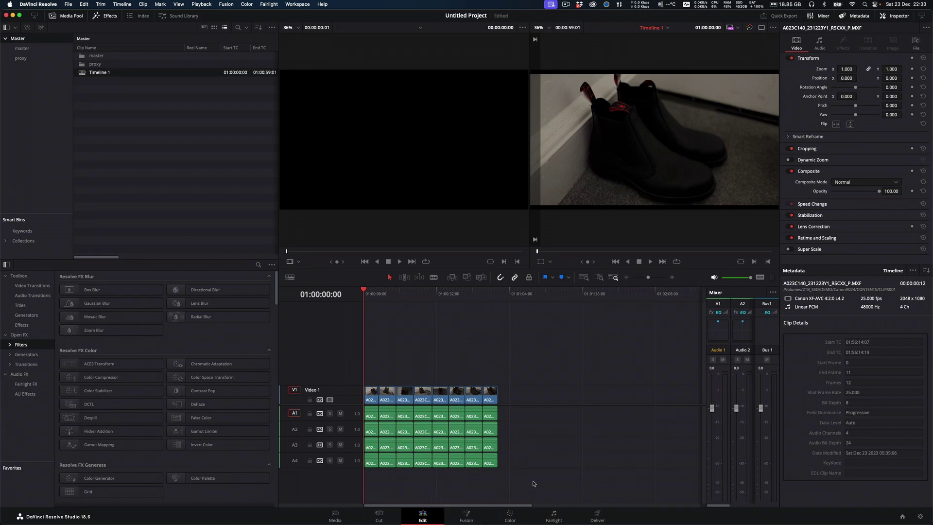
drag(533, 482, 372, 373)
Step: Try to reconform Timeline 1 from bins while its clips still have conform lock enabled
click(122, 4)
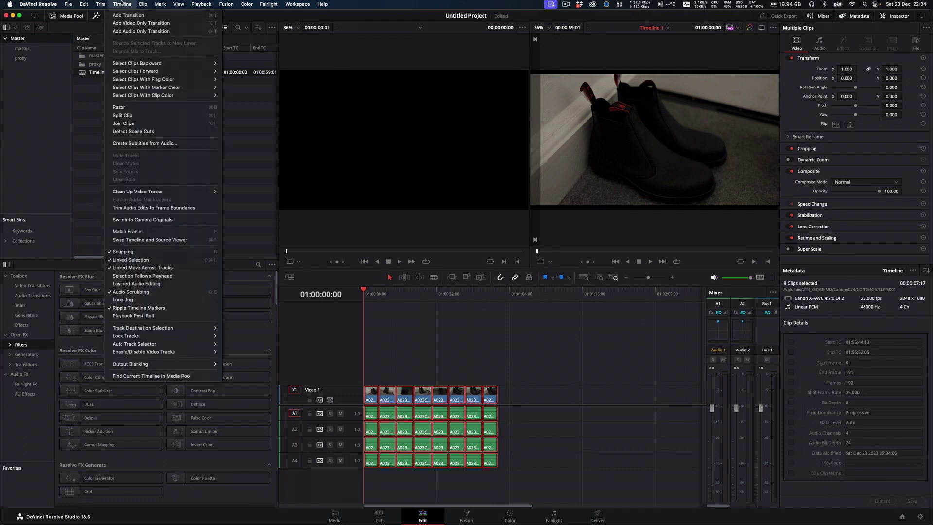
mouse_move(82, 4)
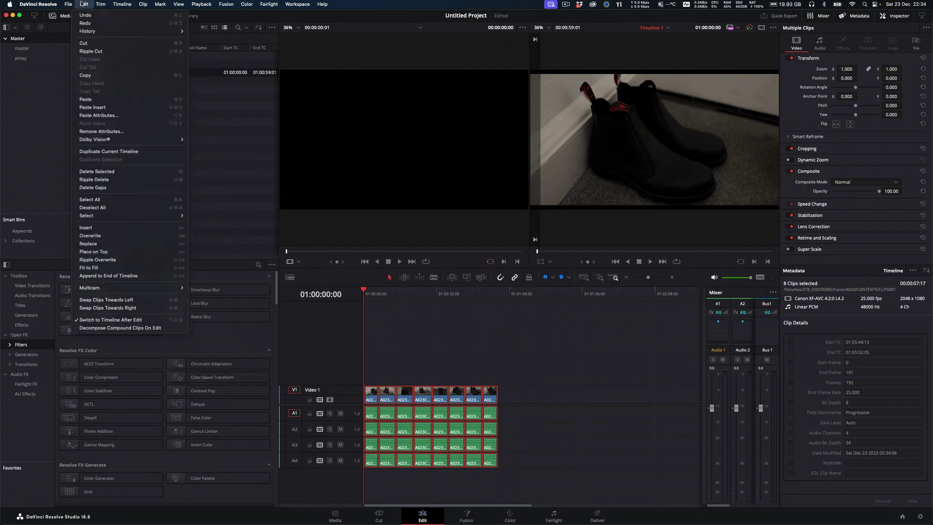
mouse_move(117, 5)
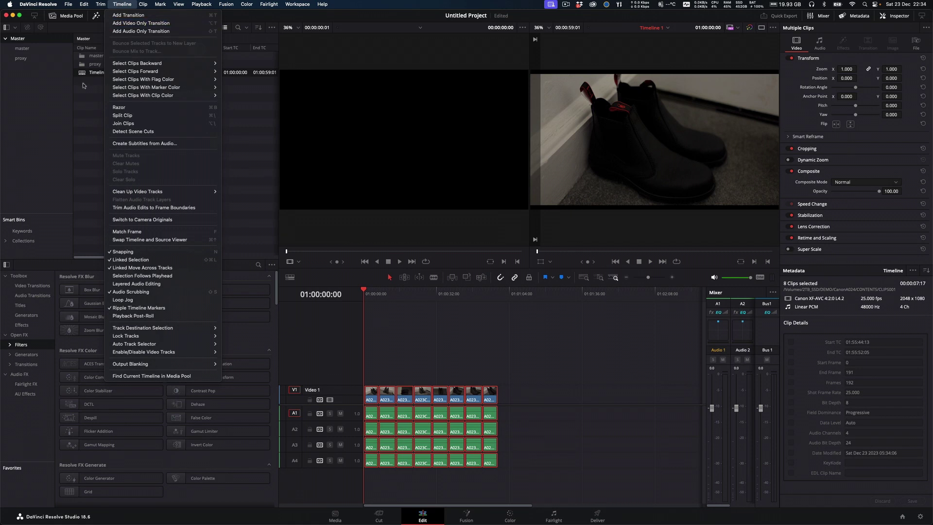
click(85, 85)
click(99, 95)
right_click(90, 76)
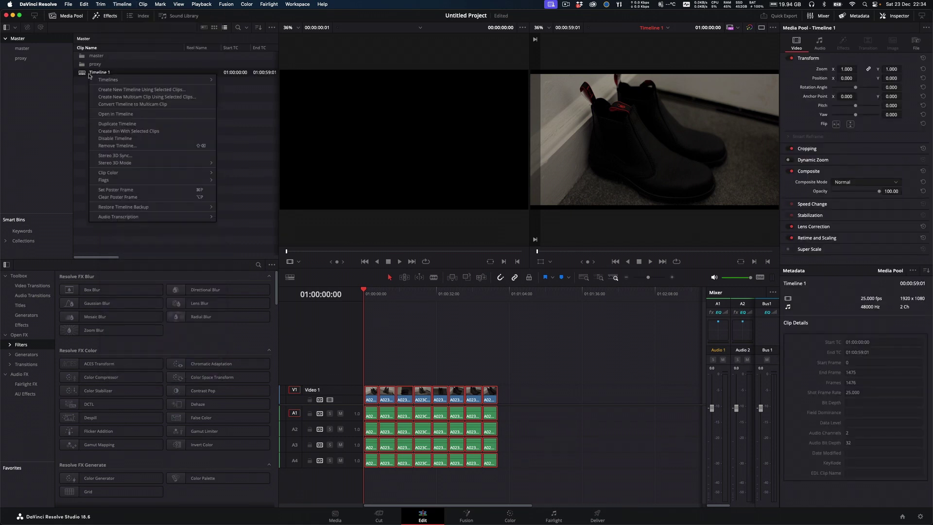
mouse_move(110, 81)
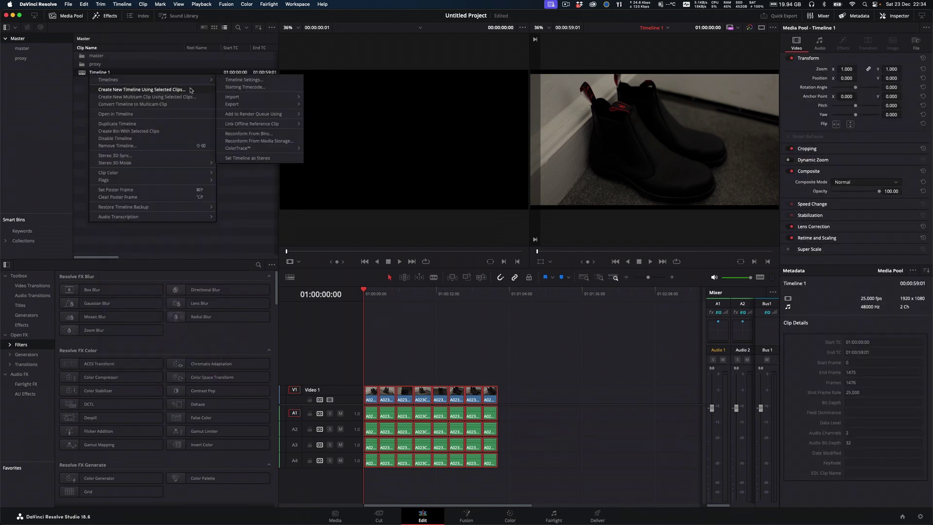
click(255, 137)
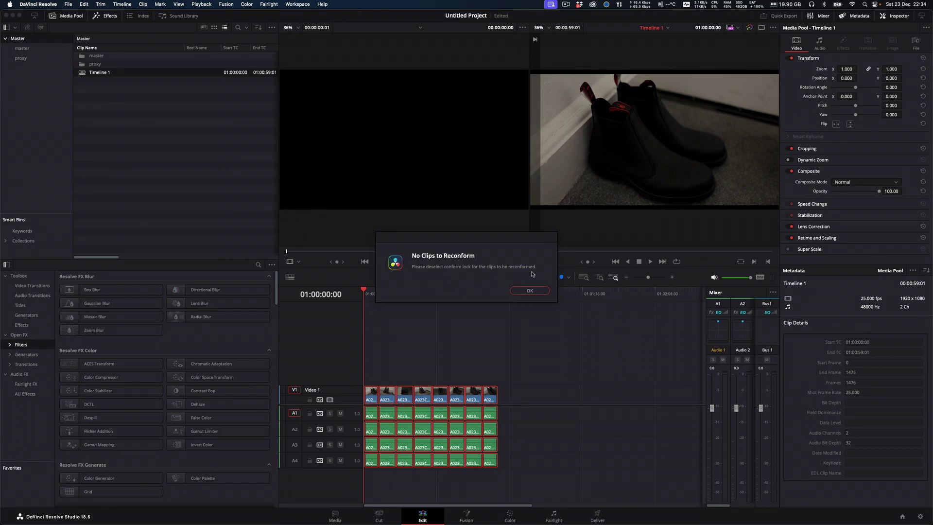
click(529, 291)
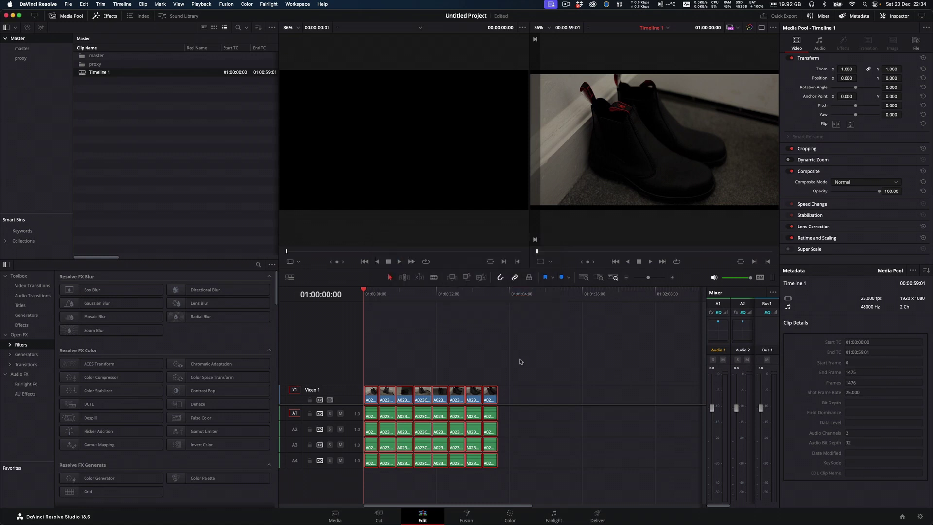
Step: Turn off conform lock on all timeline clips and reconform Timeline 1 from only the master sub-bin, matching by source timecode
right_click(455, 393)
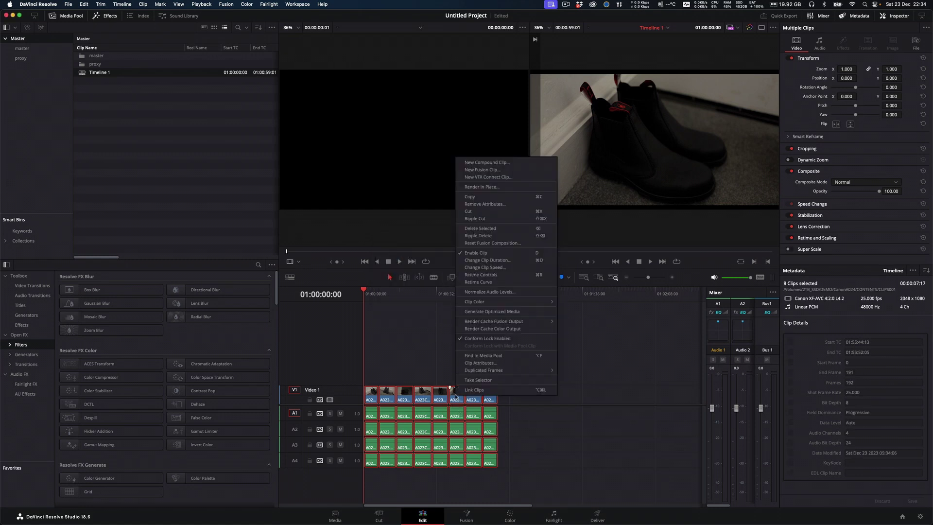
click(496, 339)
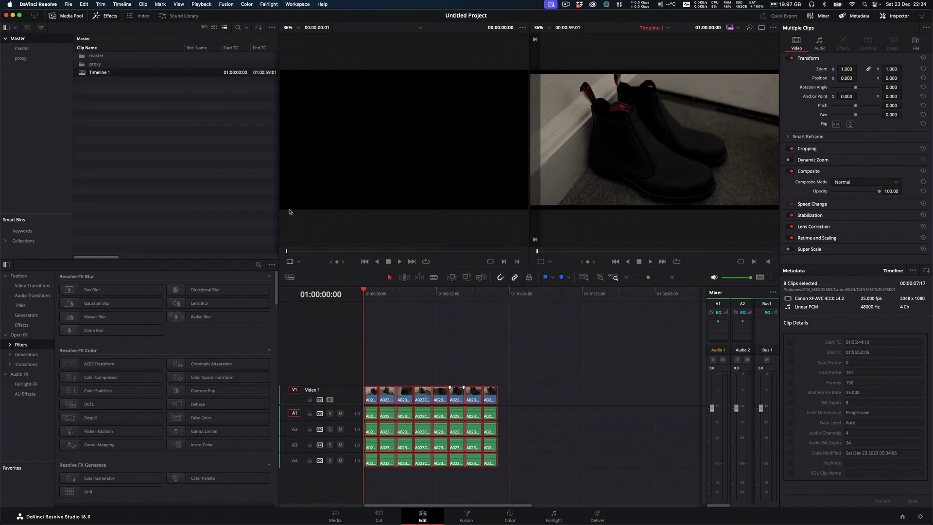
right_click(113, 73)
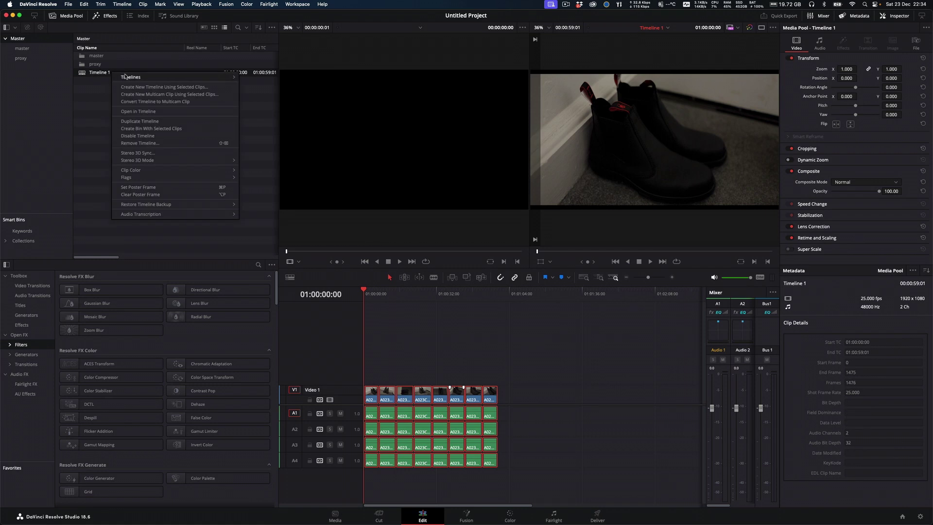
mouse_move(145, 77)
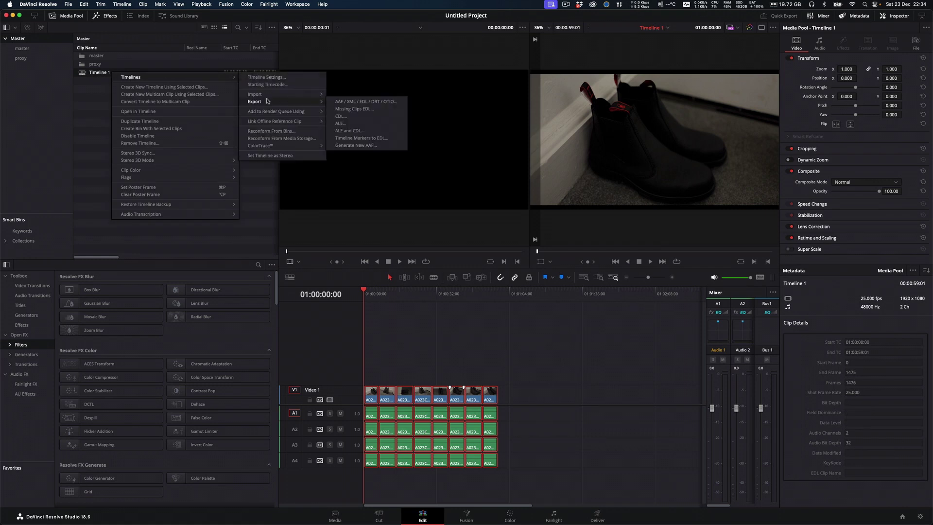
click(275, 132)
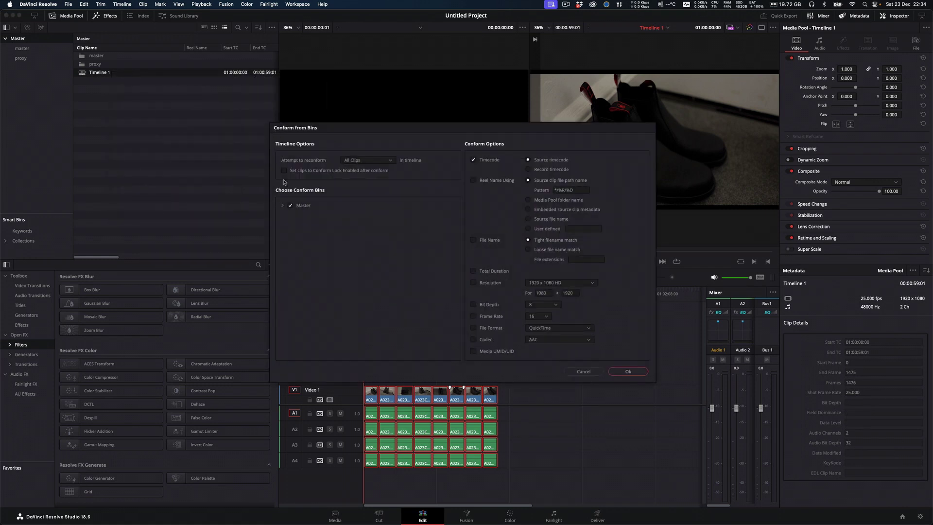
click(284, 206)
click(299, 216)
click(290, 205)
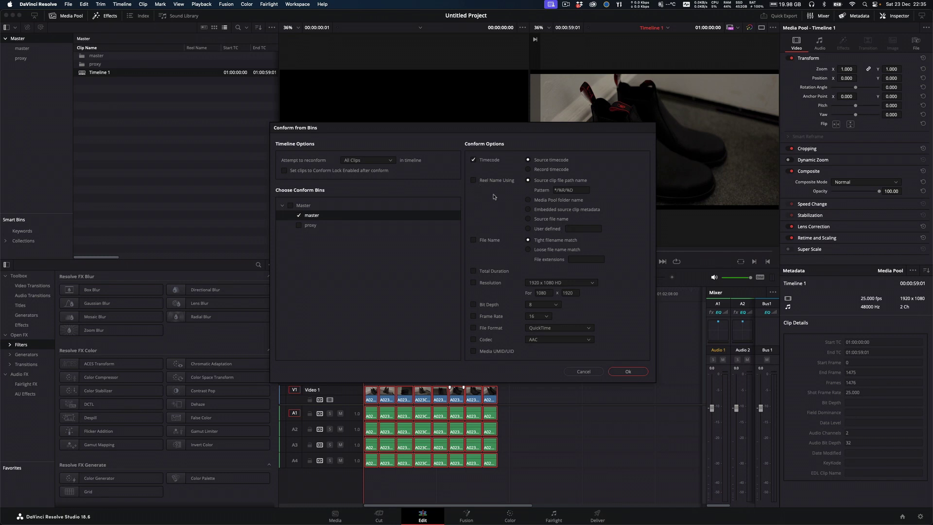
click(643, 371)
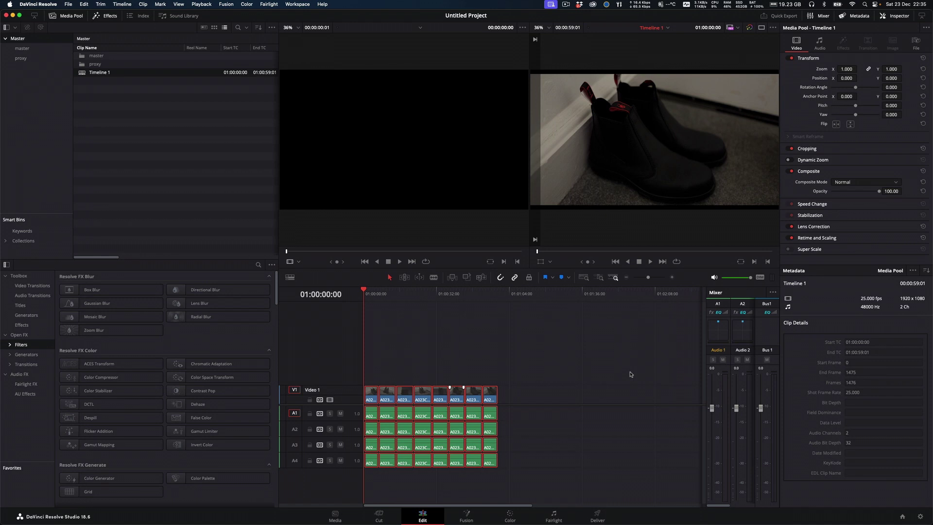
Step: Scrub through Timeline 1 to check the reconformed clips, and return to the timeline start
click(369, 294)
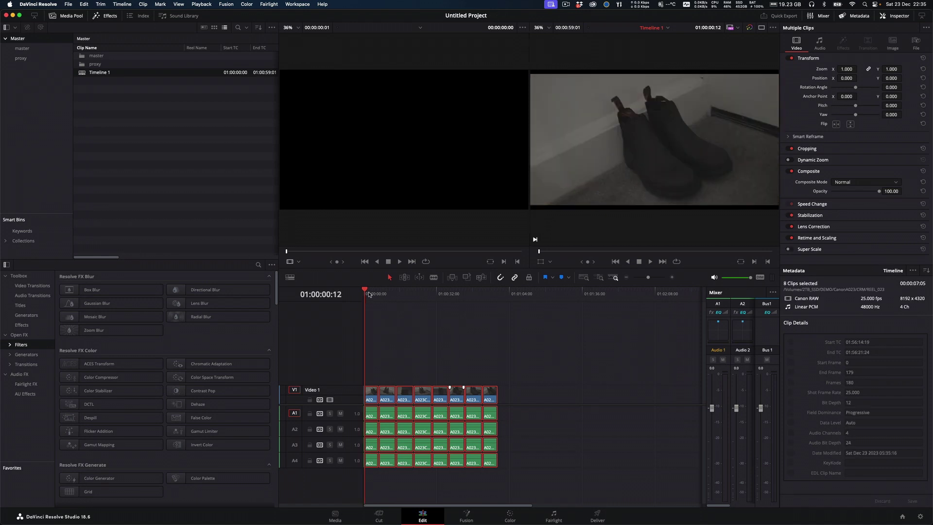
click(378, 295)
drag(382, 297, 490, 314)
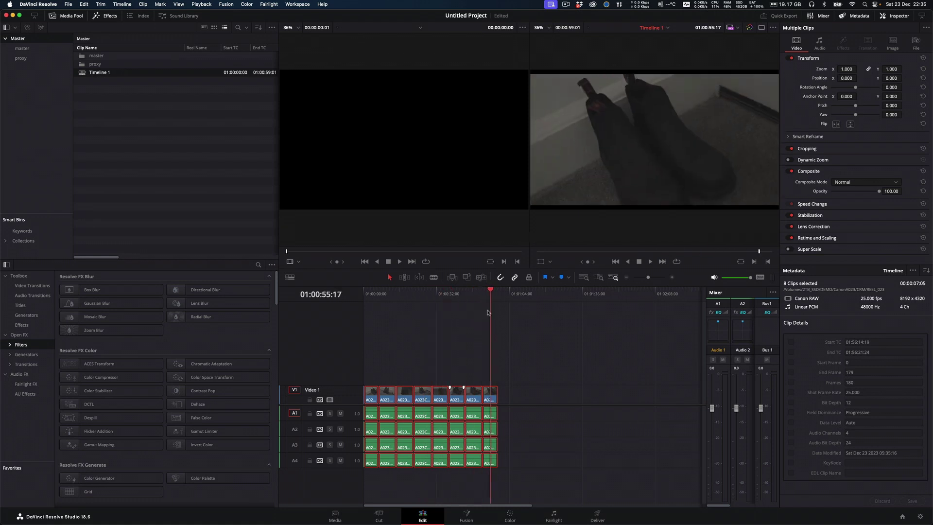
key(Home)
Step: Select all clips in Timeline 1 and enable conform lock on them
drag(556, 489, 367, 360)
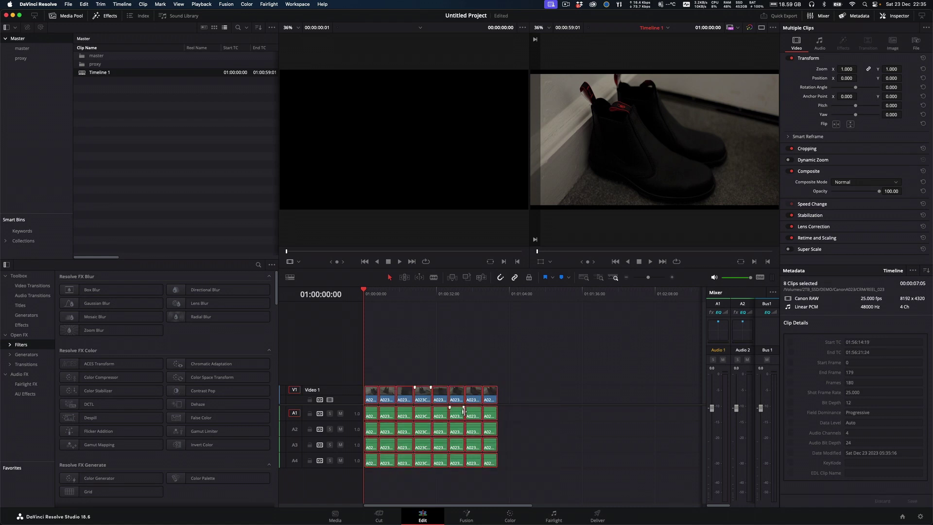
right_click(472, 396)
click(488, 339)
Step: Compare the Prefer Camera Originals and Prefer Proxies playback modes on the first frame of the timeline
mouse_move(369, 293)
mouse_down()
mouse_move(486, 314)
mouse_move(367, 299)
mouse_move(491, 301)
mouse_move(364, 297)
mouse_up()
click(730, 28)
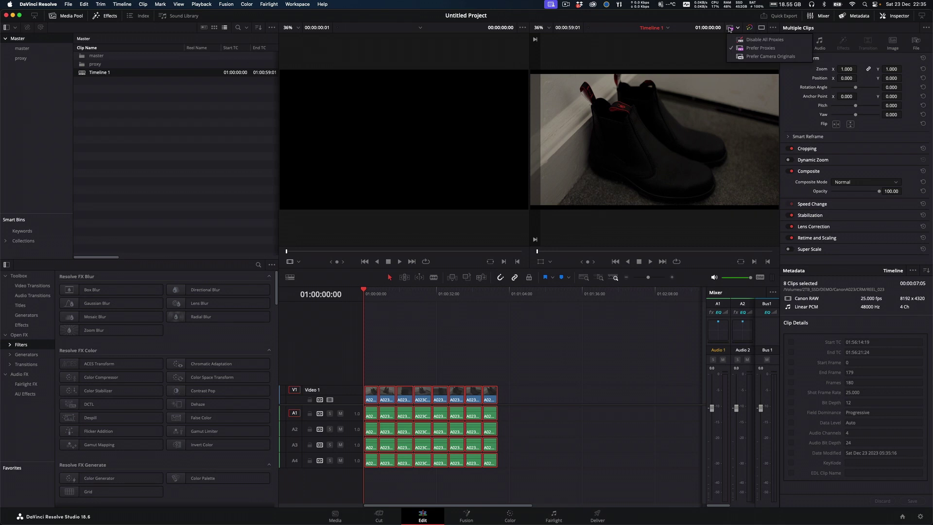
click(740, 58)
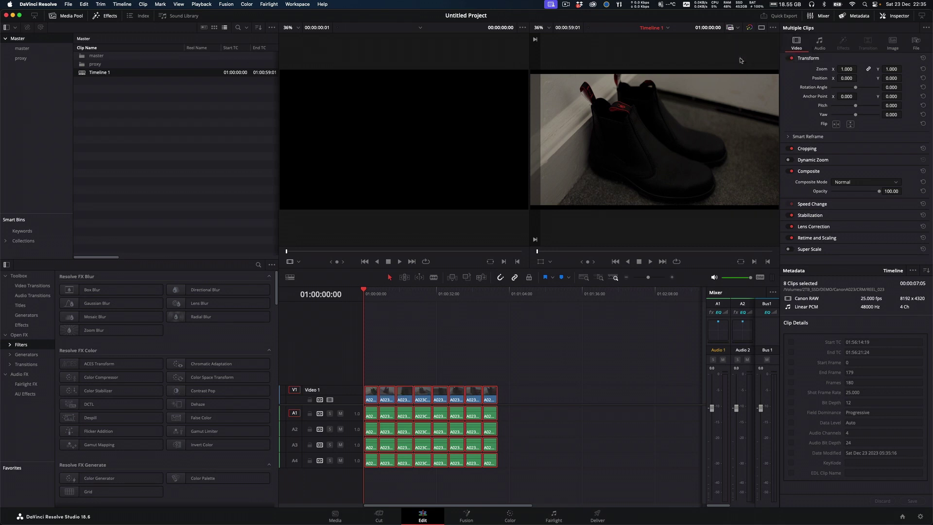
click(730, 28)
click(741, 48)
Step: Compare the Prefer Camera Originals and Prefer Proxies modes at 01:00:26:02, and return to 01:00:00:12
click(396, 294)
click(406, 293)
click(422, 294)
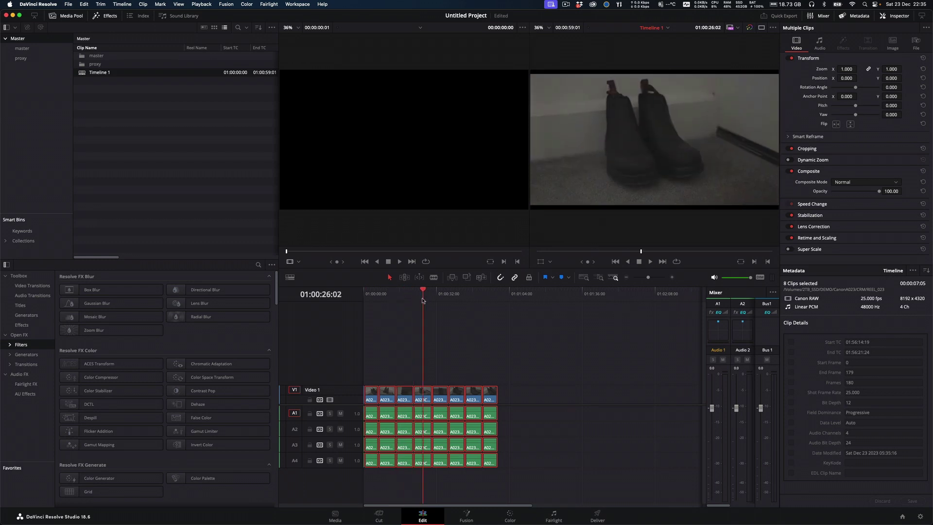
click(736, 27)
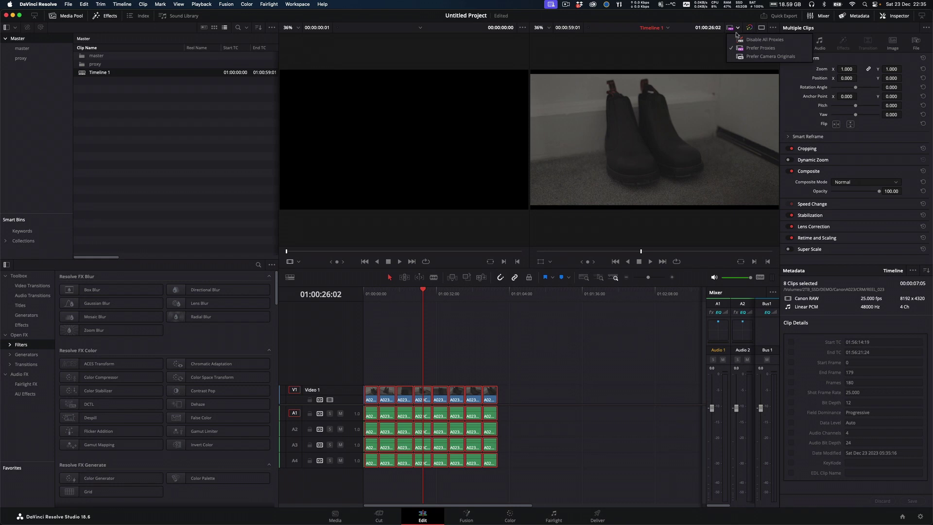
click(741, 59)
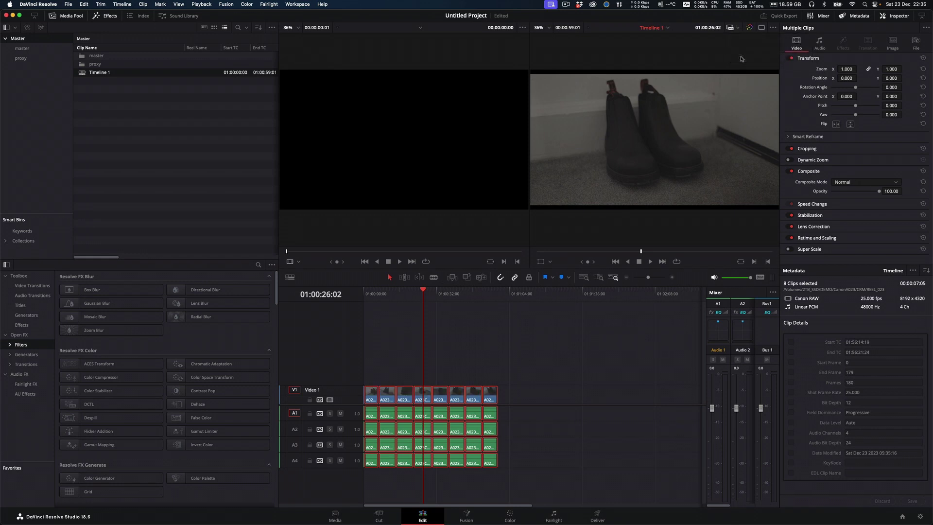
click(734, 28)
click(739, 48)
drag(422, 290, 366, 292)
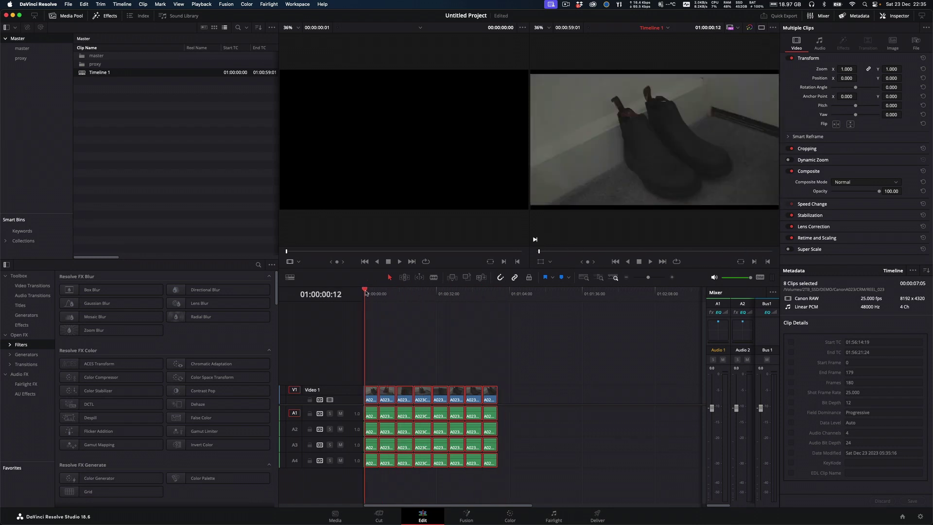
Step: On the Color page, set the project's color science to DaVinci YRGB Color Managed and save the settings
click(508, 516)
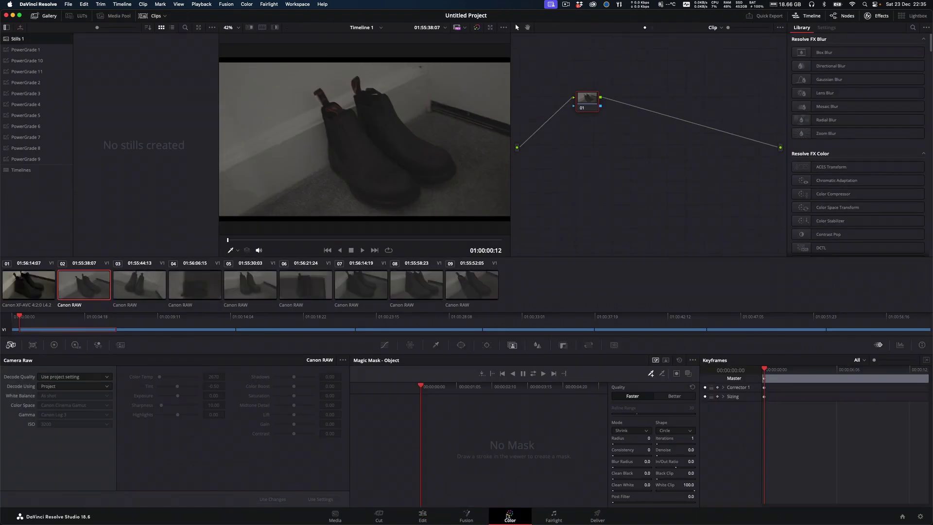
click(919, 516)
click(323, 111)
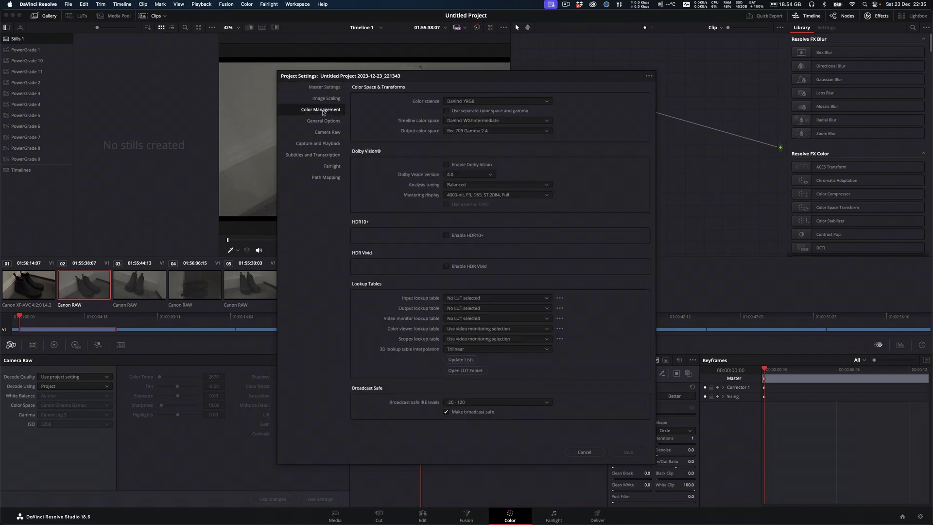
click(499, 102)
click(481, 119)
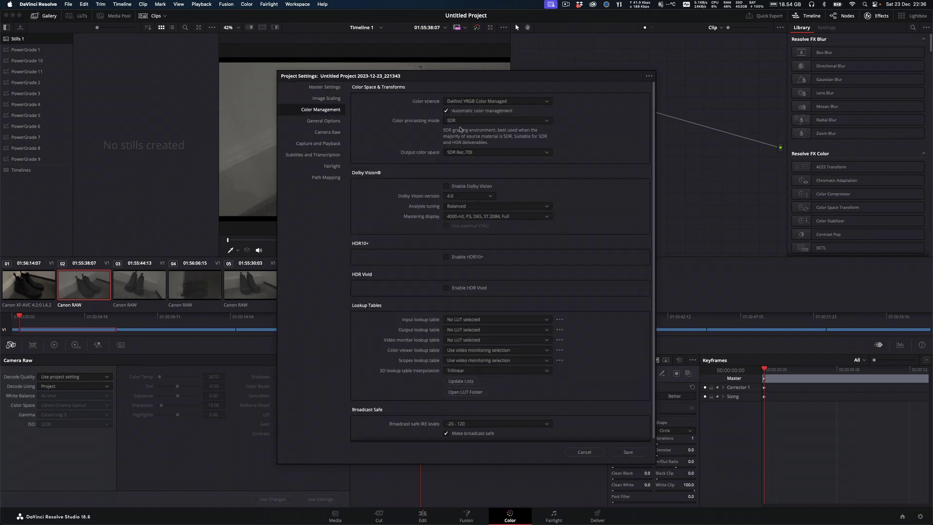
click(627, 452)
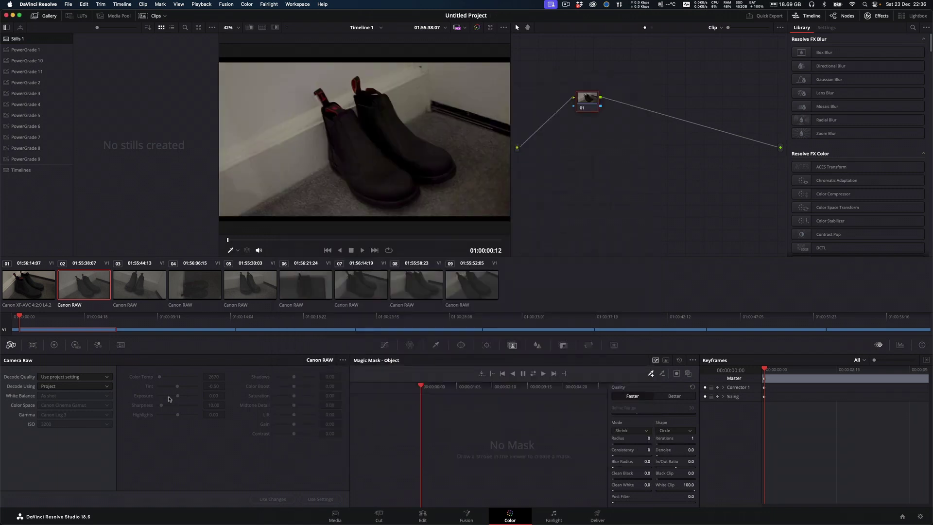
Step: View clips 03 to 09 one after another on the Color page to check their color-managed images
click(156, 291)
click(195, 286)
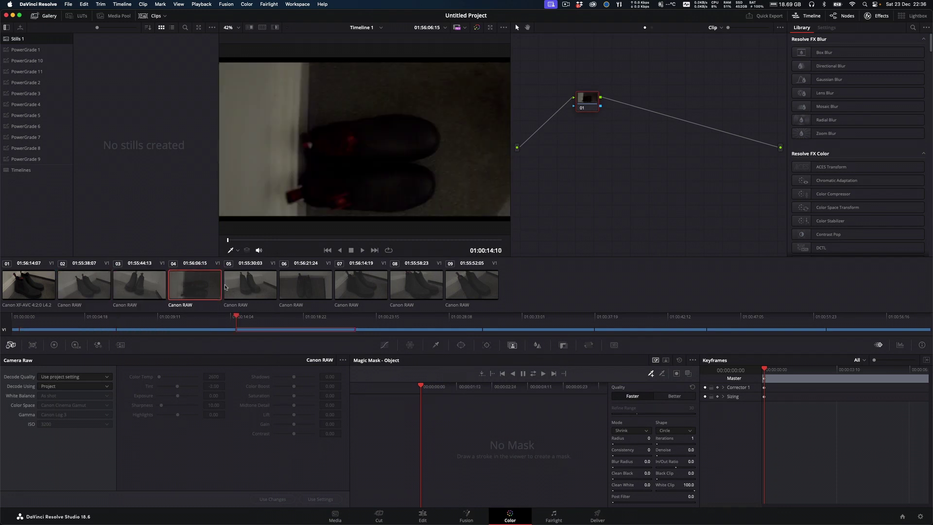
click(250, 287)
click(317, 288)
click(362, 287)
click(417, 287)
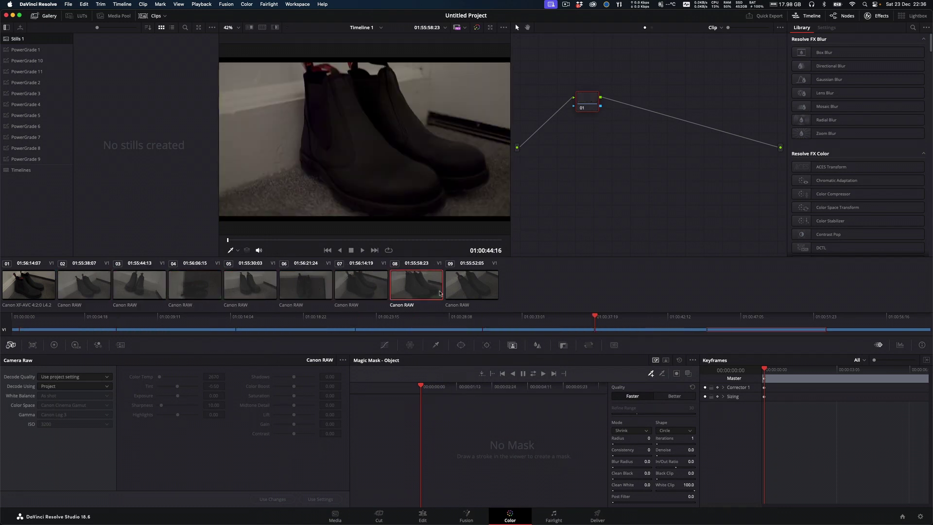
click(466, 289)
Step: Set the project's color science back to DaVinci YRGB and save the settings
click(920, 516)
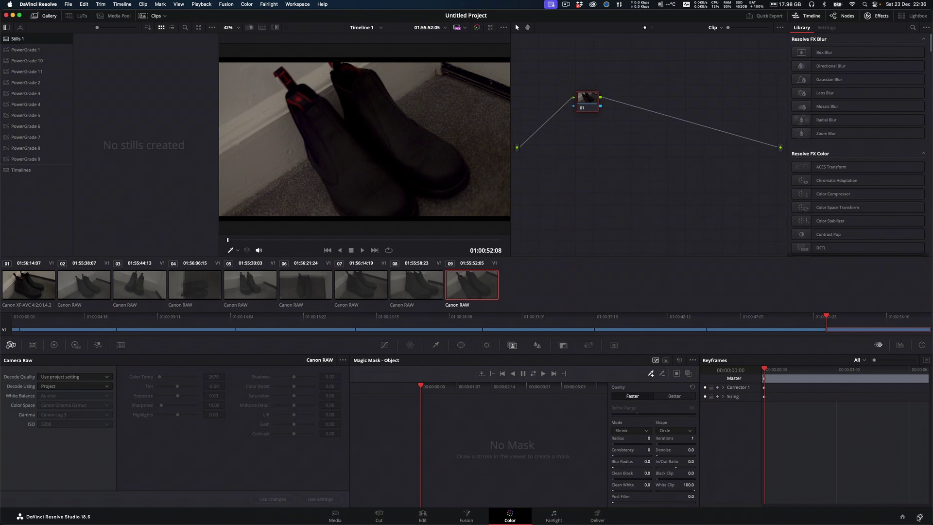
click(447, 110)
click(496, 101)
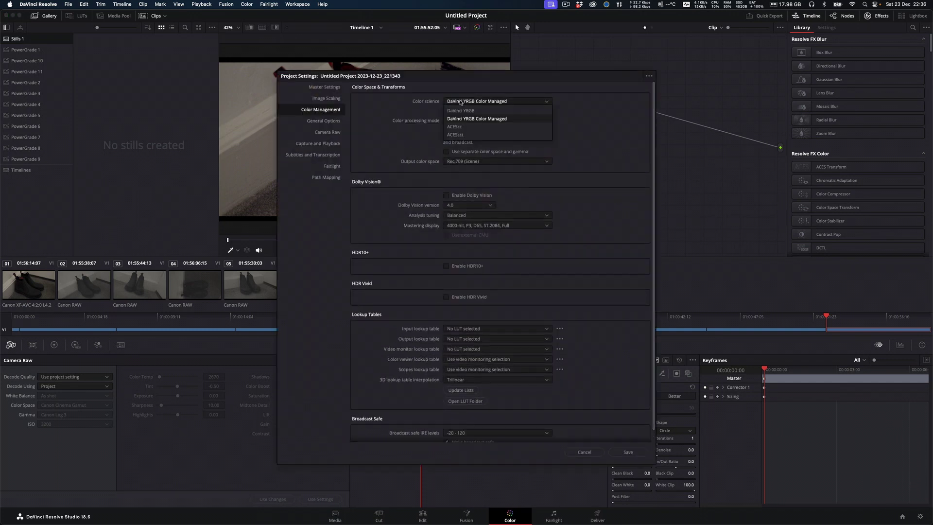
click(456, 106)
click(628, 452)
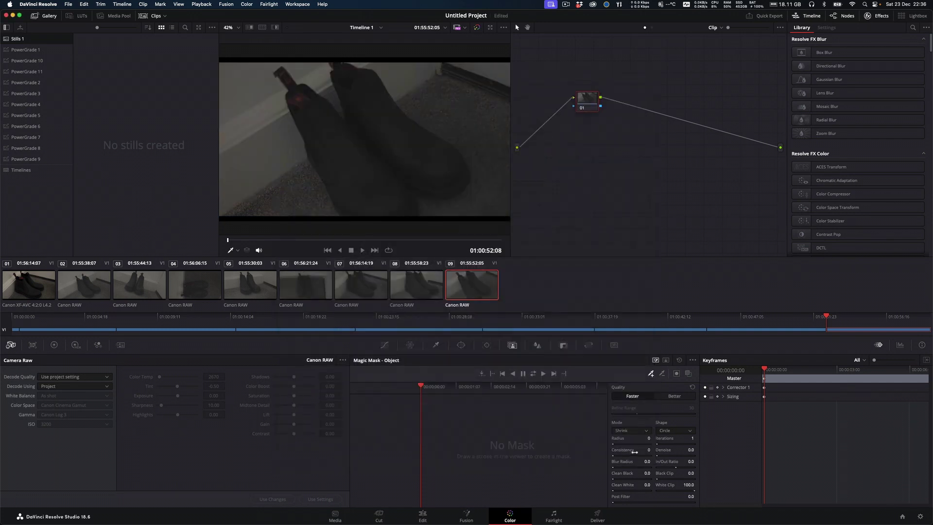
Step: Open the Media page
click(335, 516)
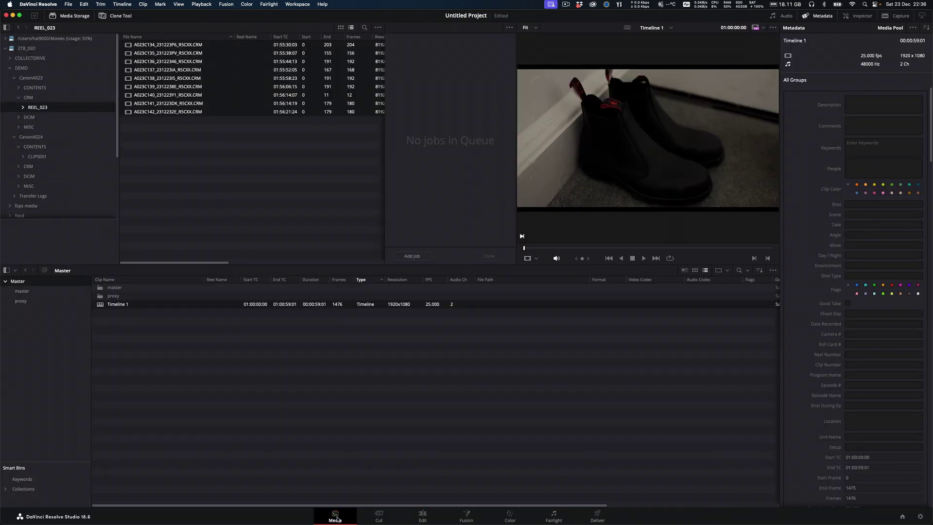